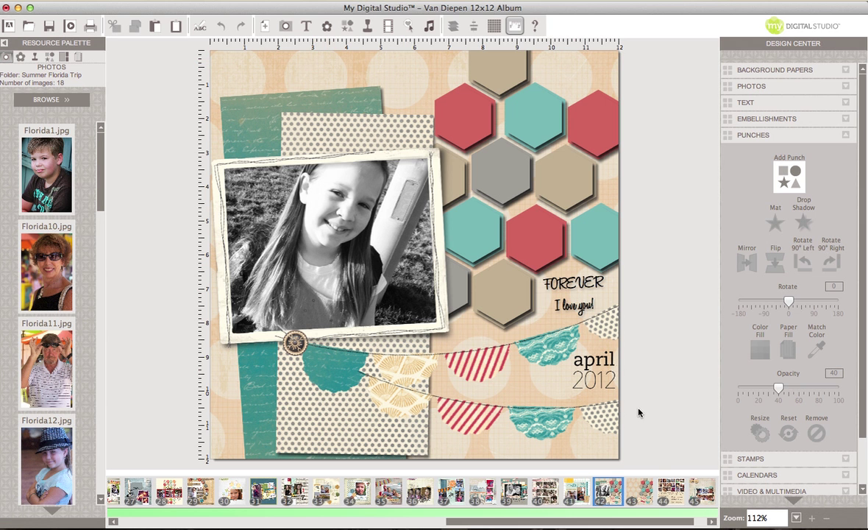
Show album page 43 with its coloured hexagons, bunting and april 2012 title
left_click(642, 488)
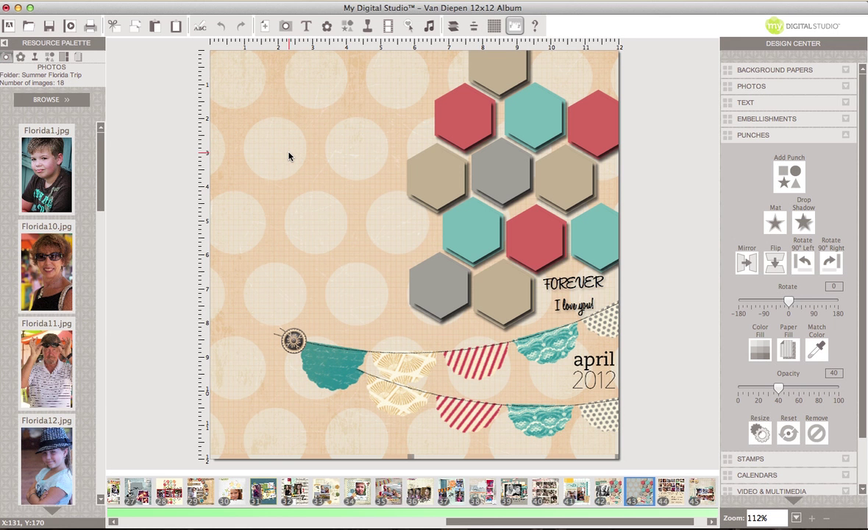
Add a blank page 47 at the end of the album and expand Background Papers
left_click(228, 2)
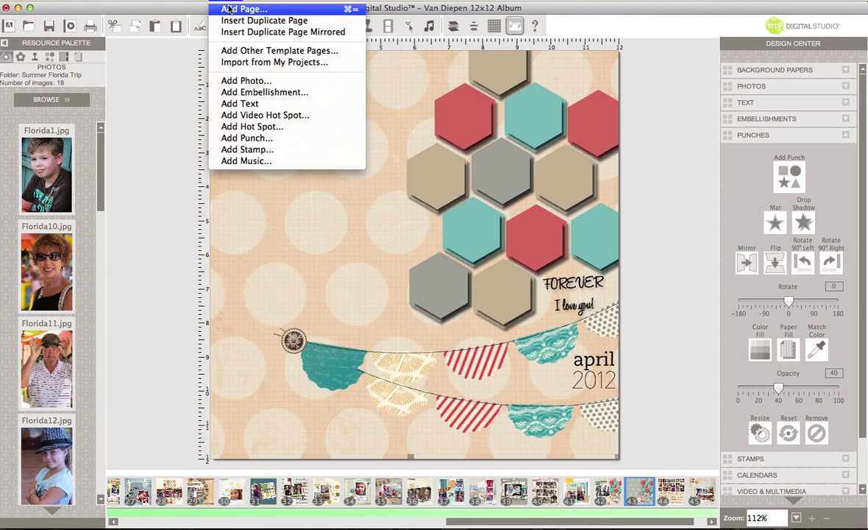
left_click(230, 10)
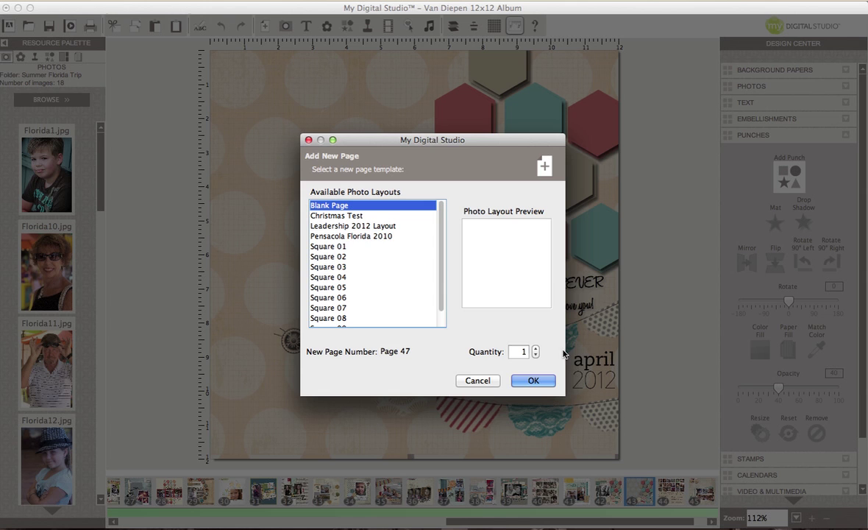
left_click(538, 386)
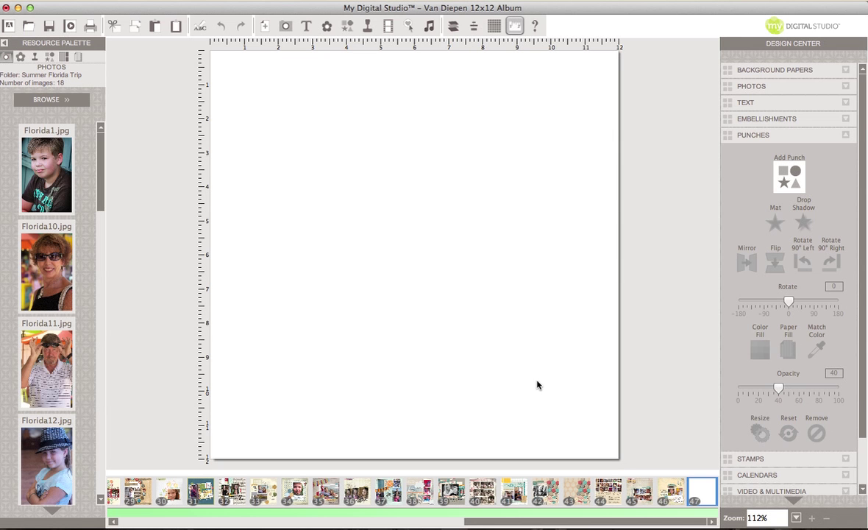
left_click(754, 71)
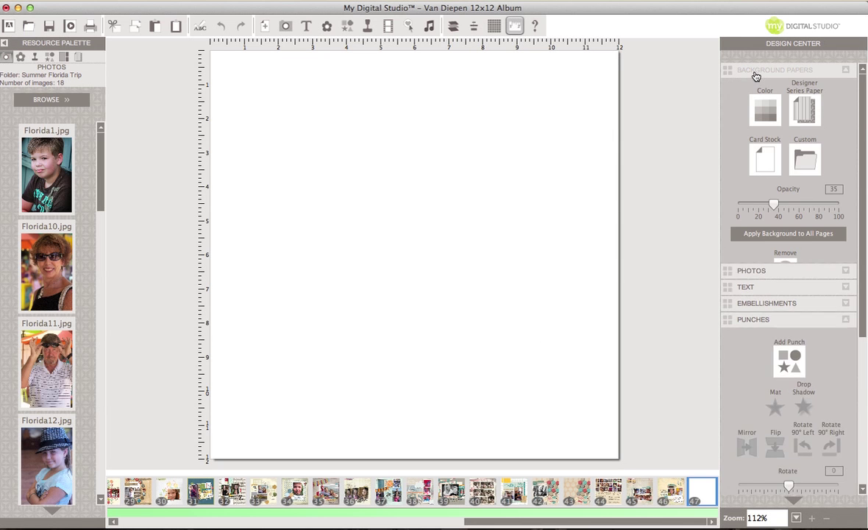
Browse Designer Series Paper collections, previewing Day in the Life papers 1, 4, 9 and 8
left_click(813, 112)
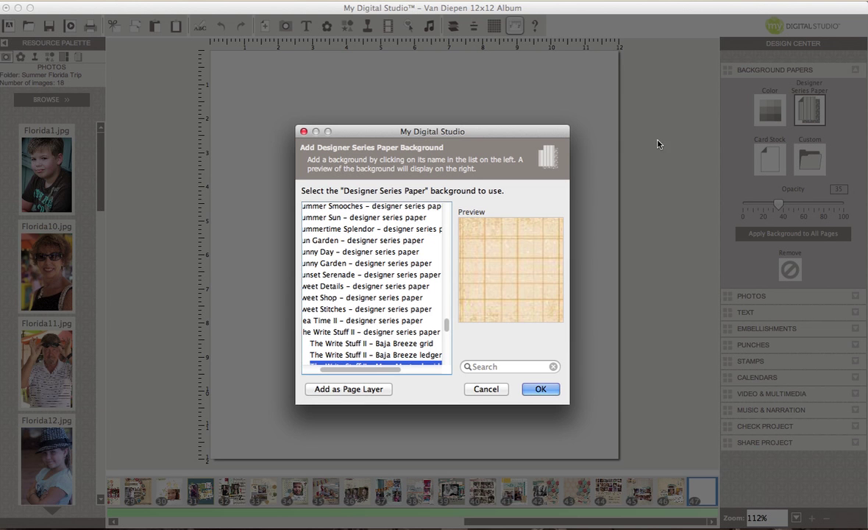
scroll(312, 235, "left", 3)
scroll(313, 235, "up", 15)
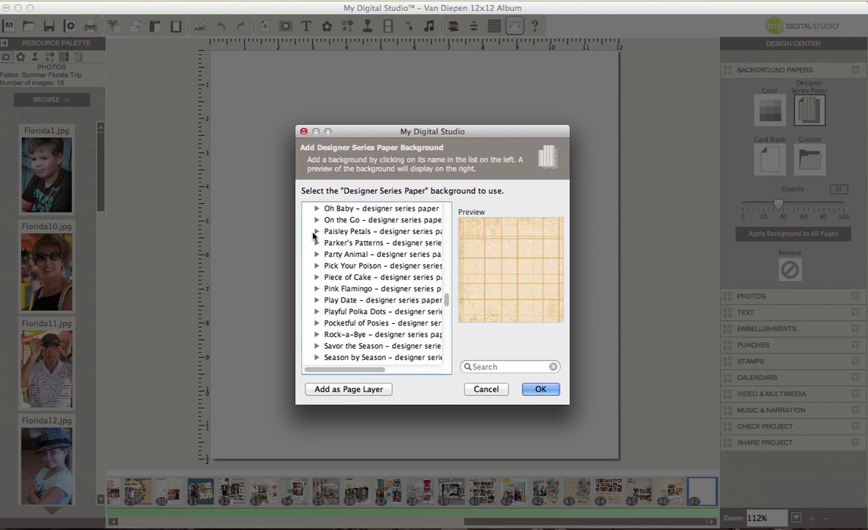
scroll(312, 236, "up", 12)
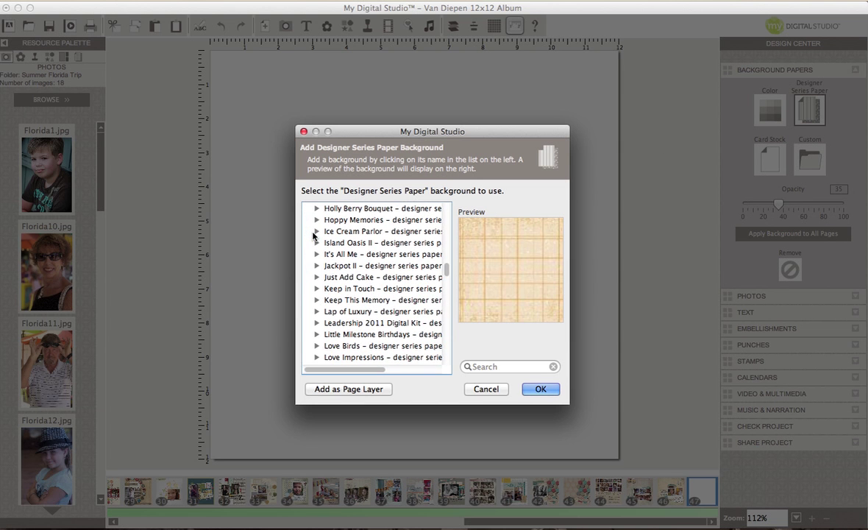
scroll(315, 235, "up", 6)
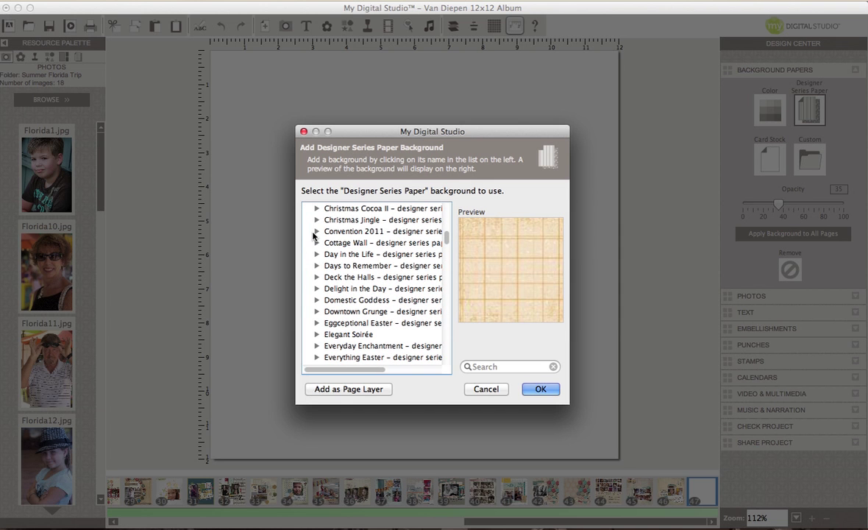
left_click(352, 265)
left_click(349, 243)
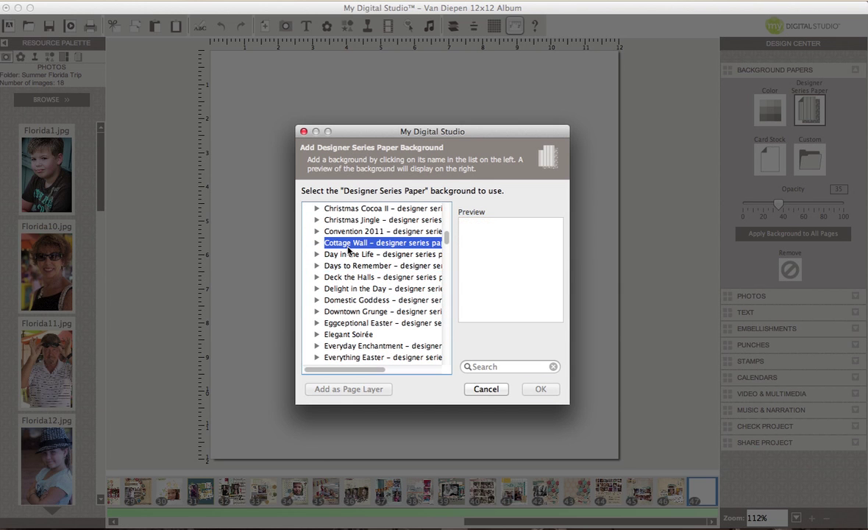
left_click(317, 254)
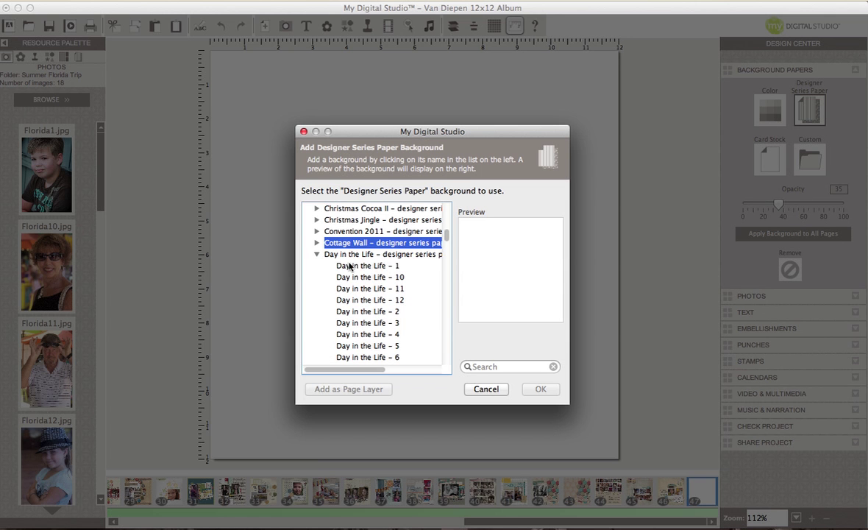
left_click(346, 265)
left_click(366, 335)
scroll(363, 346, "down", 3)
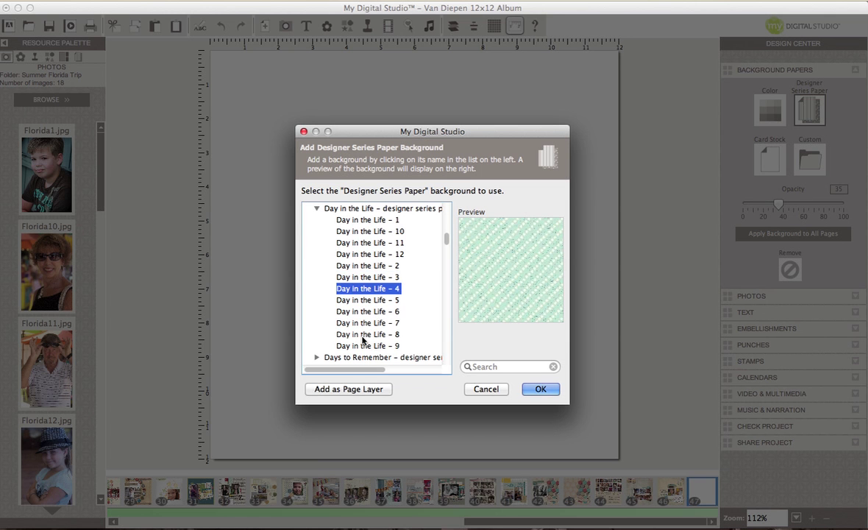
left_click(361, 345)
left_click(360, 335)
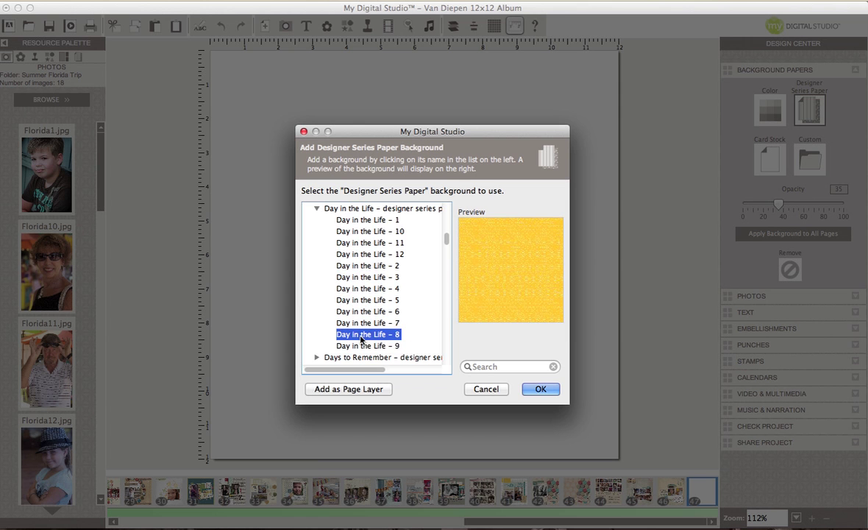
scroll(360, 338, "down", 5)
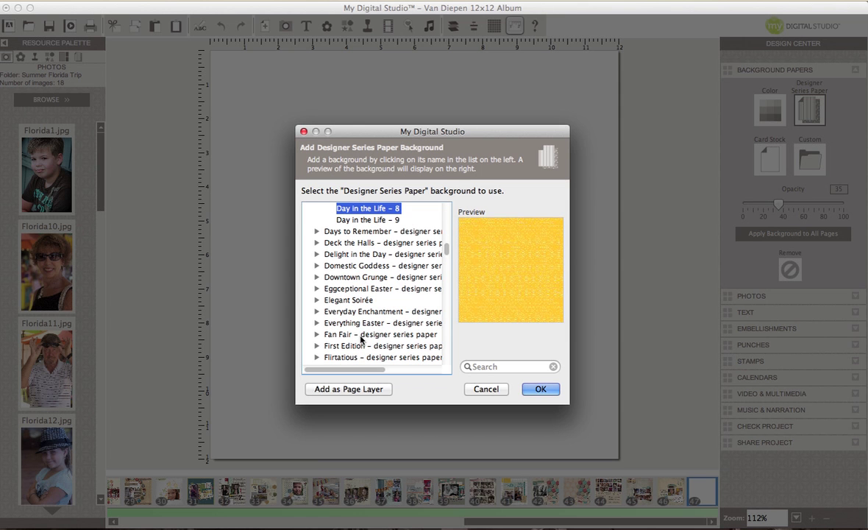
Apply the orange polka-dot Days to Remember – 3 paper as the page background
left_click(317, 231)
scroll(392, 268, "down", 8)
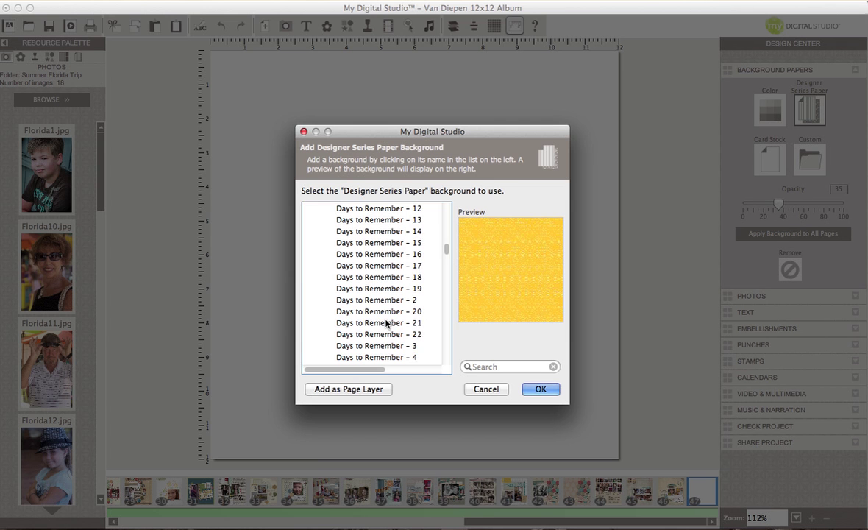
left_click(371, 277)
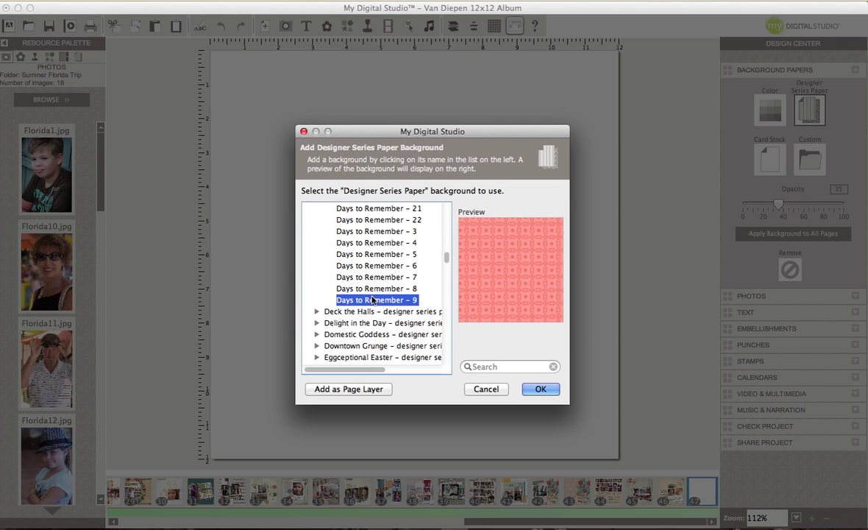
left_click(372, 288)
left_click(371, 276)
left_click(371, 265)
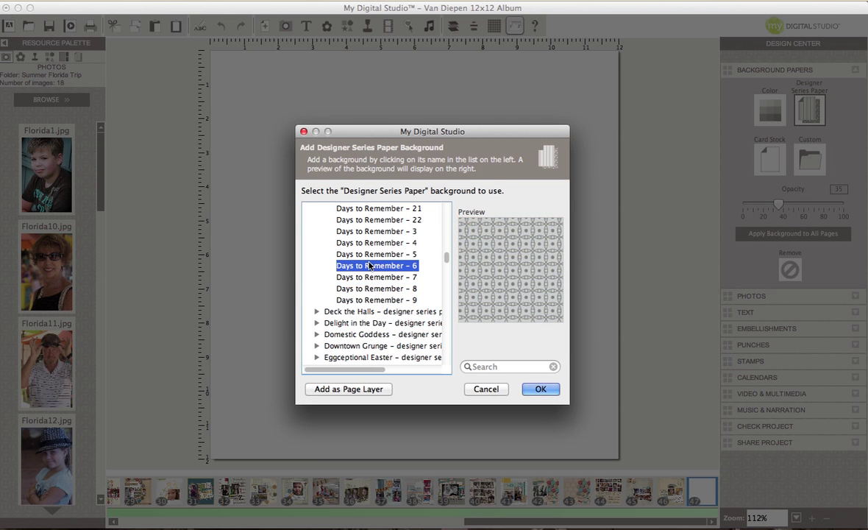
left_click(370, 254)
left_click(370, 242)
left_click(370, 231)
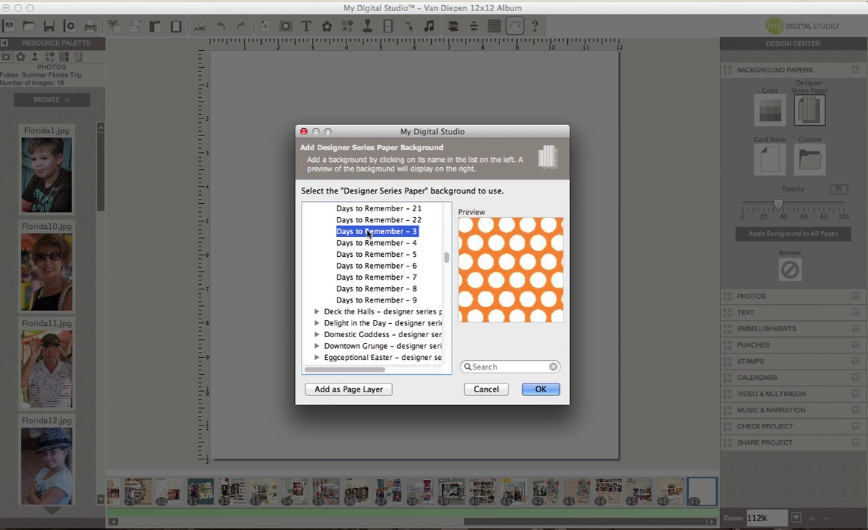
left_click(540, 388)
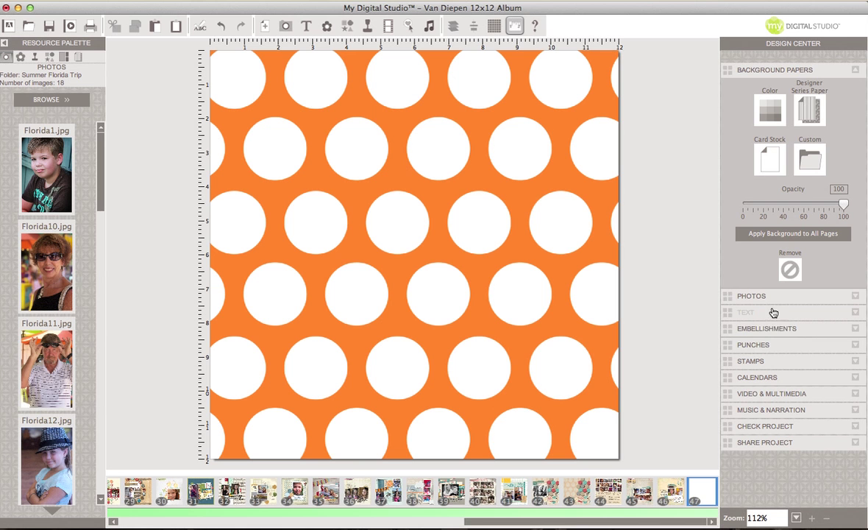
Add a 1.25 Square Punch and stretch it to cover the whole page
left_click(773, 346)
left_click(789, 116)
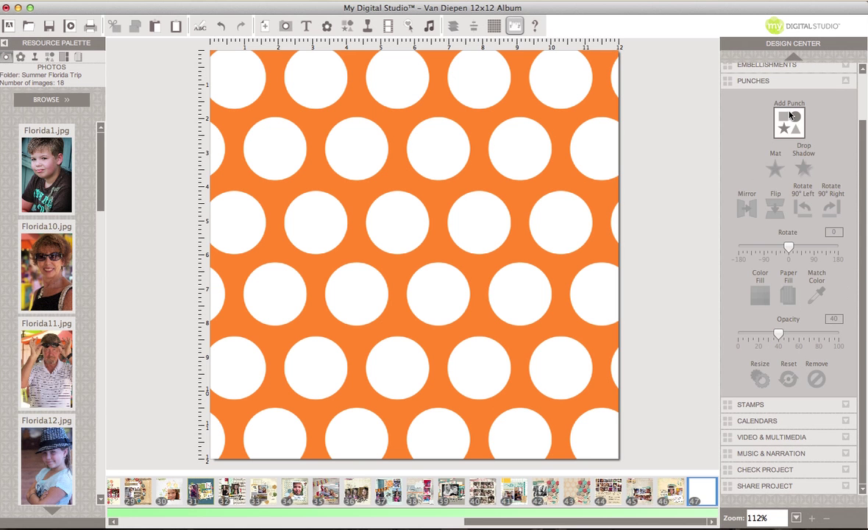
left_click(432, 230)
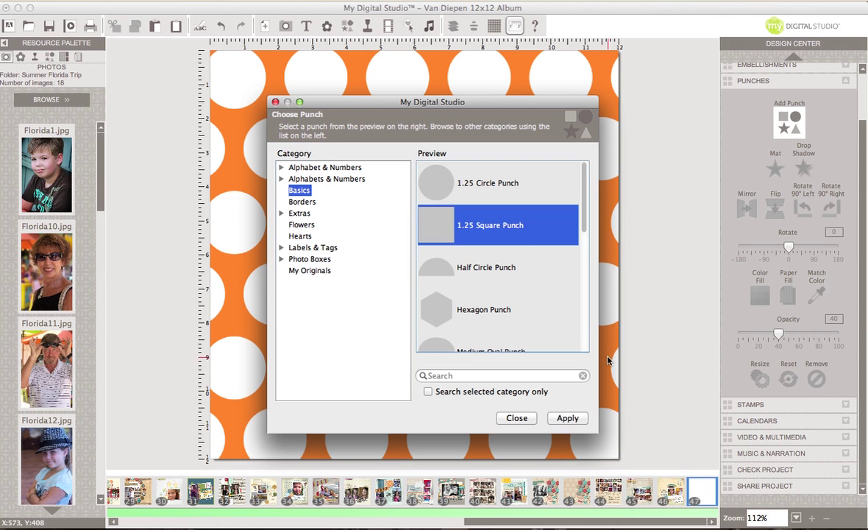
left_click(569, 418)
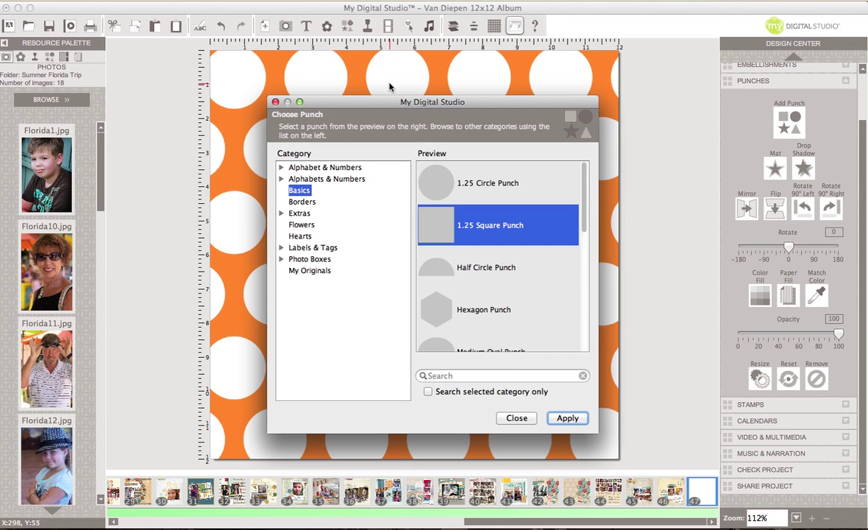
left_click(275, 101)
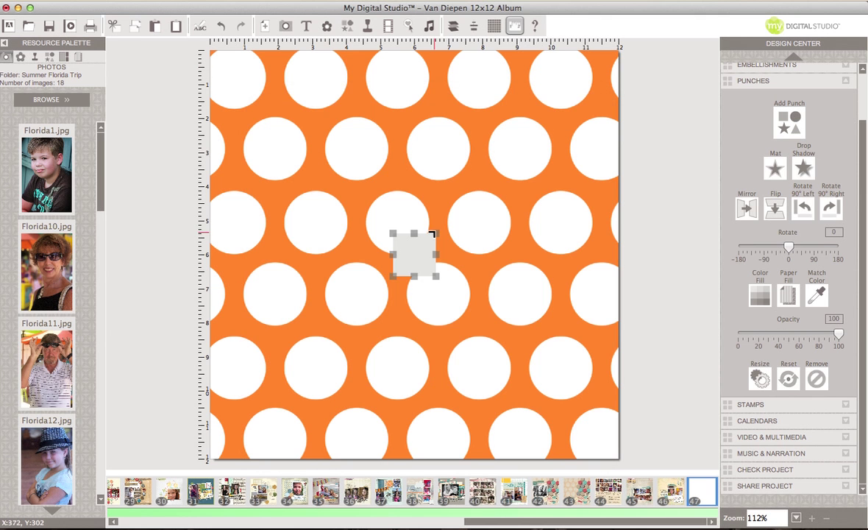
left_click_drag(431, 234, 596, 50)
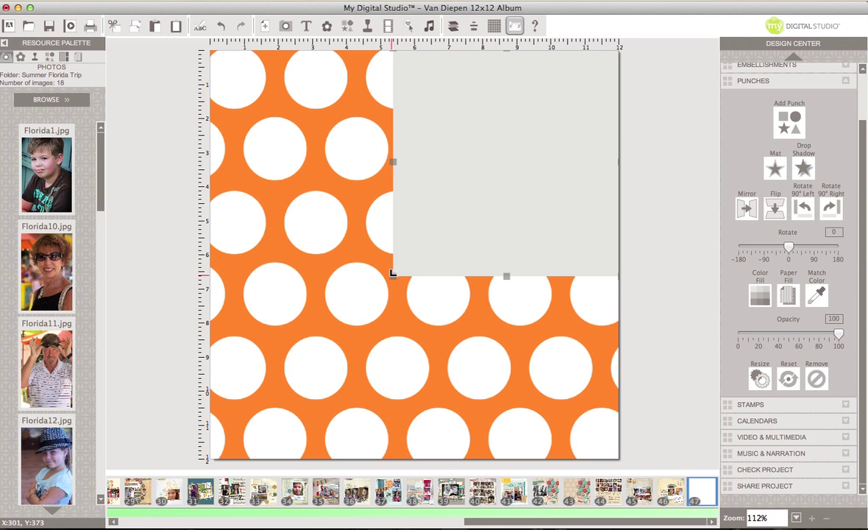
left_click_drag(394, 273, 207, 462)
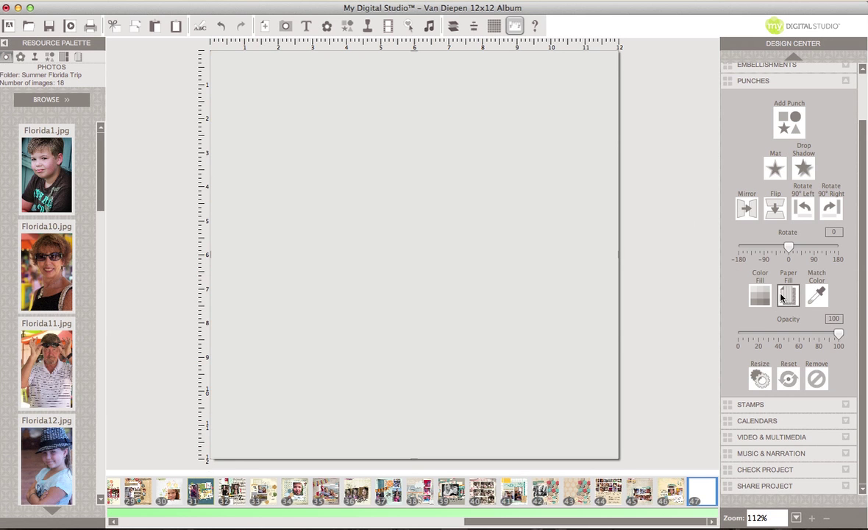
Fill the full-page square with tan and lower its opacity to about 52%
left_click(762, 296)
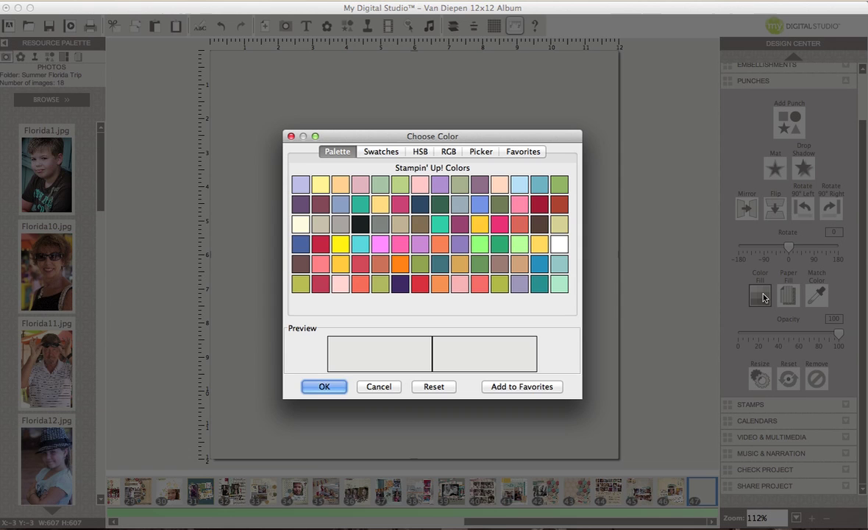
left_click(395, 224)
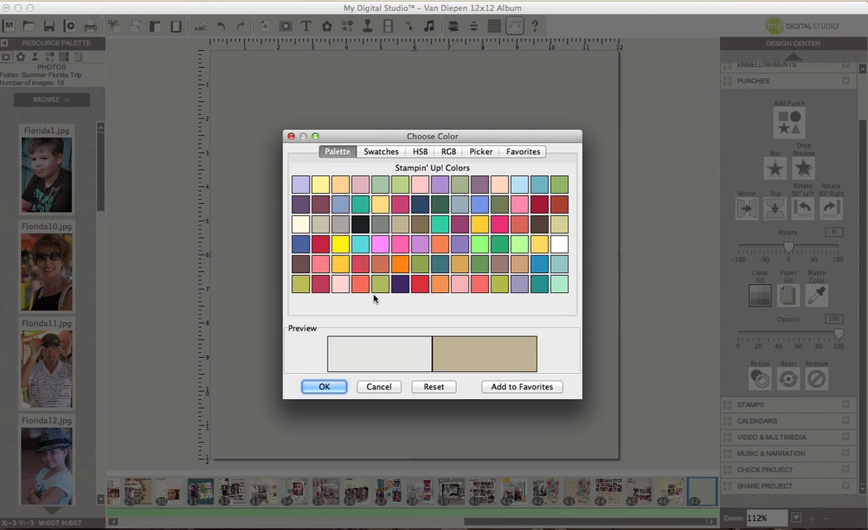
left_click(324, 387)
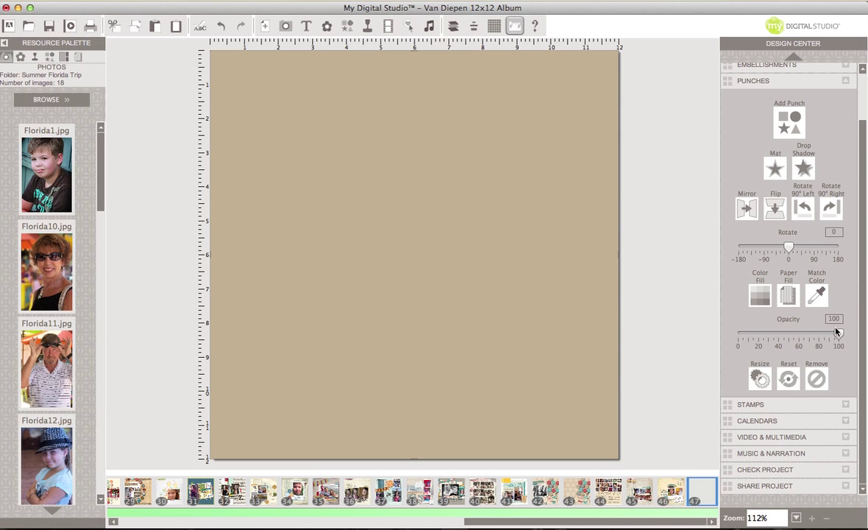
left_click_drag(838, 334, 782, 334)
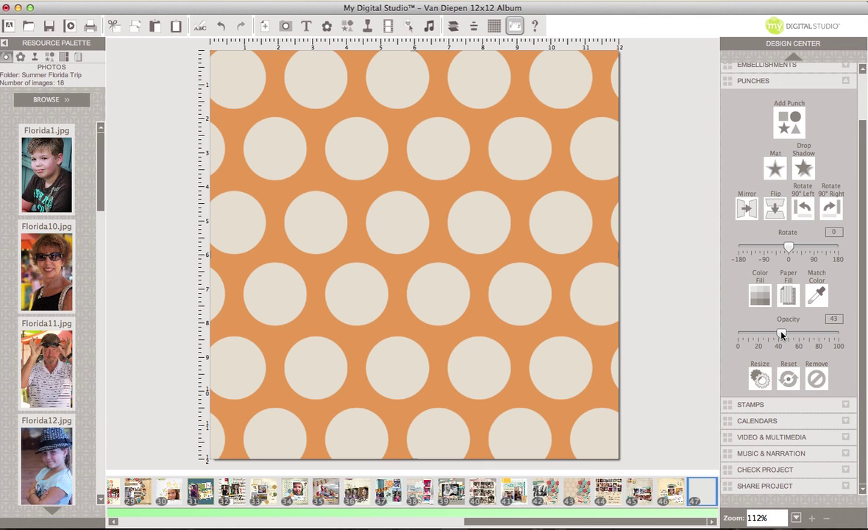
left_click_drag(782, 335, 791, 336)
Add another 1.25 Square Punch and stretch it over the entire 12x12 page
left_click(790, 124)
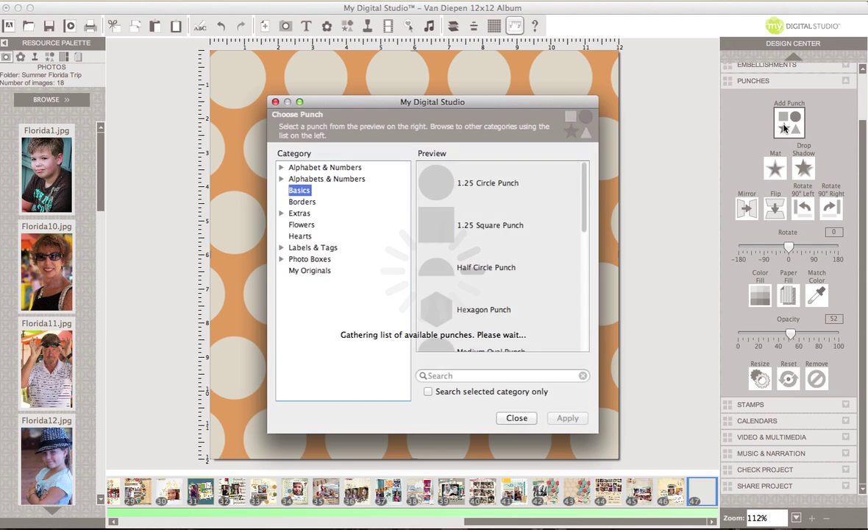
left_click(457, 229)
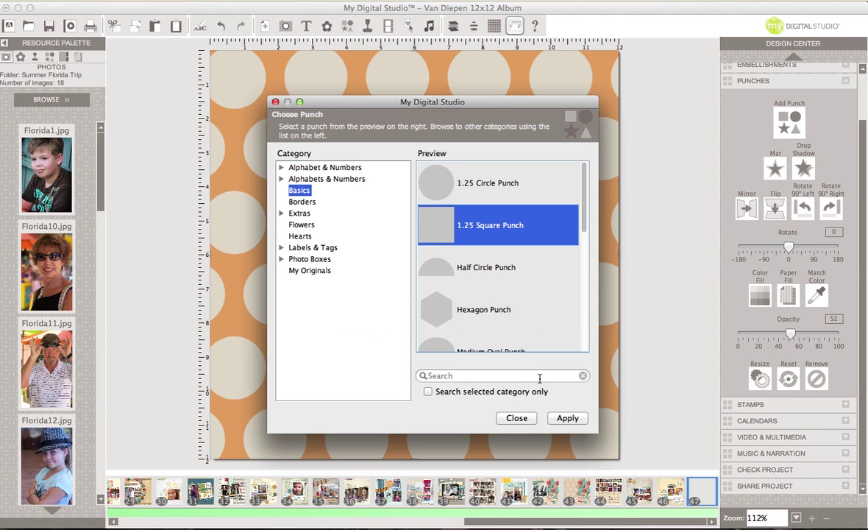
left_click(564, 417)
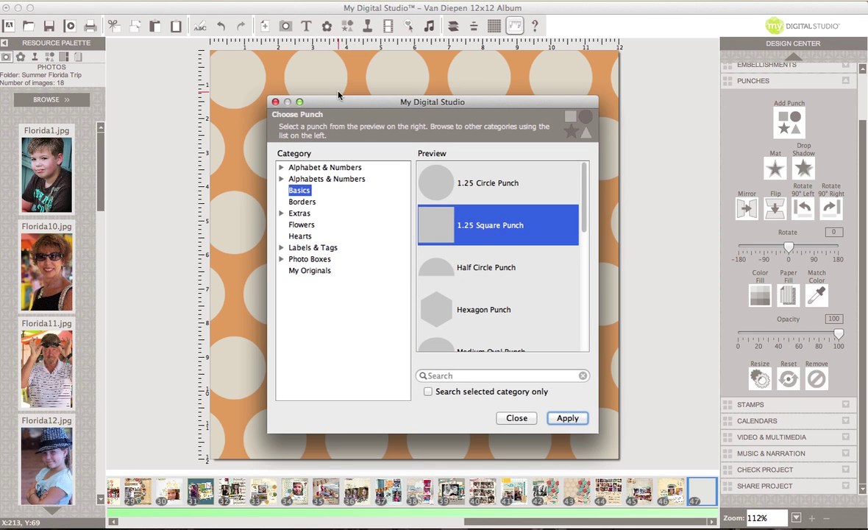
left_click(275, 102)
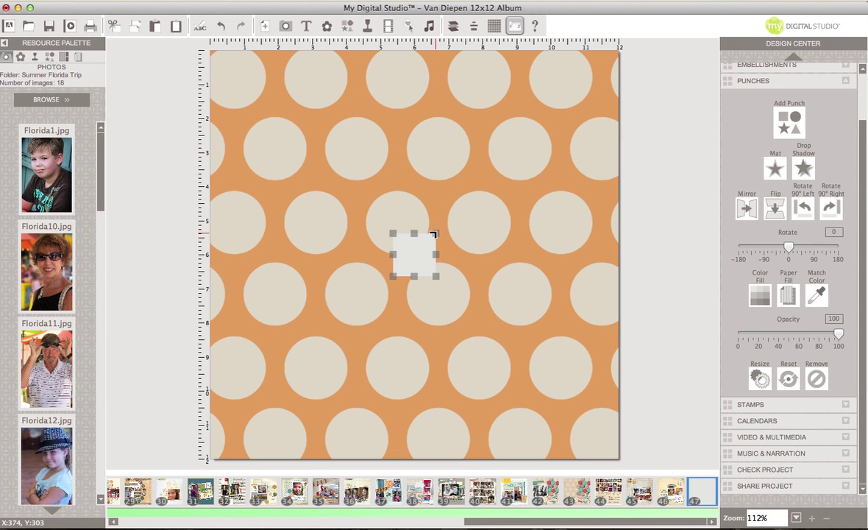
left_click_drag(433, 234, 621, 55)
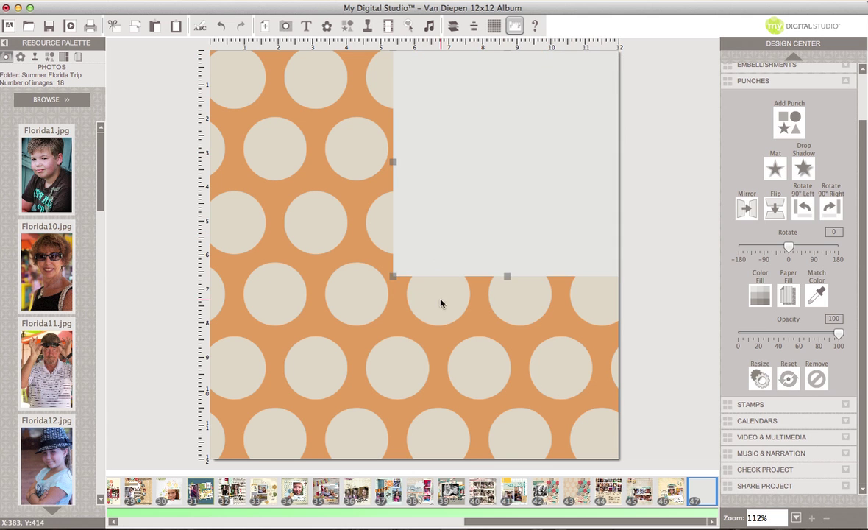
left_click_drag(394, 274, 192, 467)
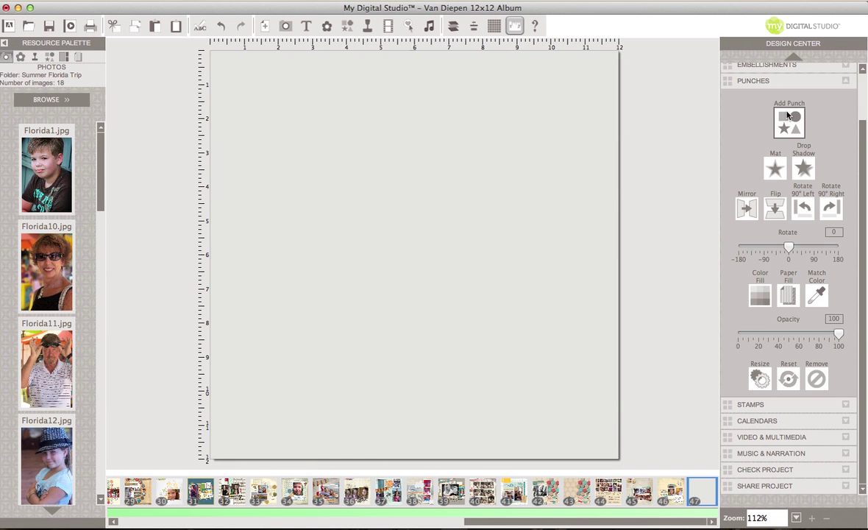
Fill the new square with the grid paper from The Write Stuff II collection
left_click(786, 294)
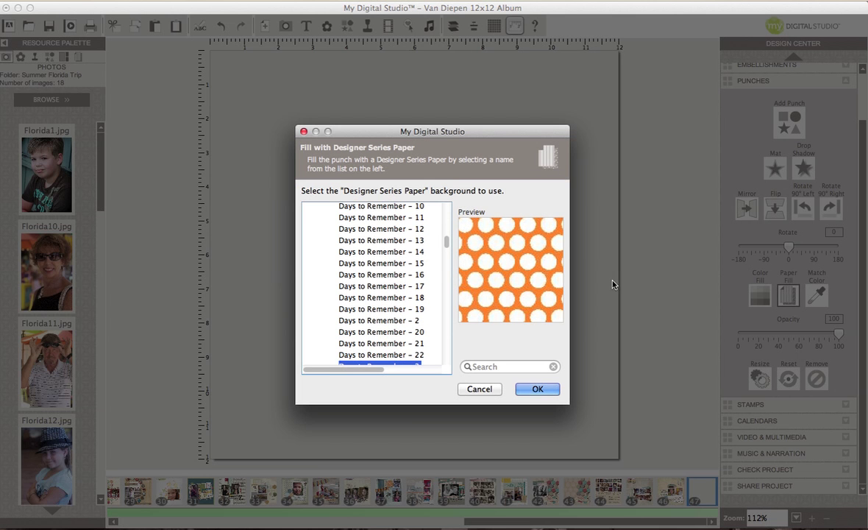
scroll(401, 276, "down", 15)
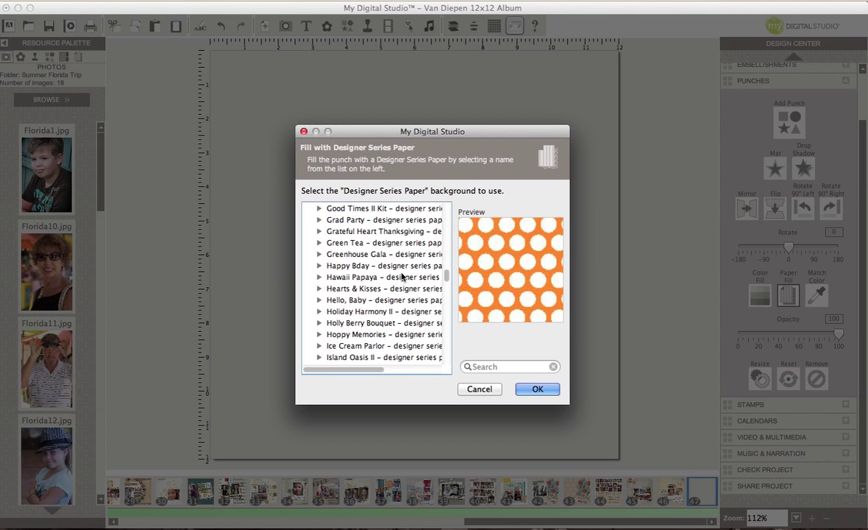
scroll(401, 276, "down", 13)
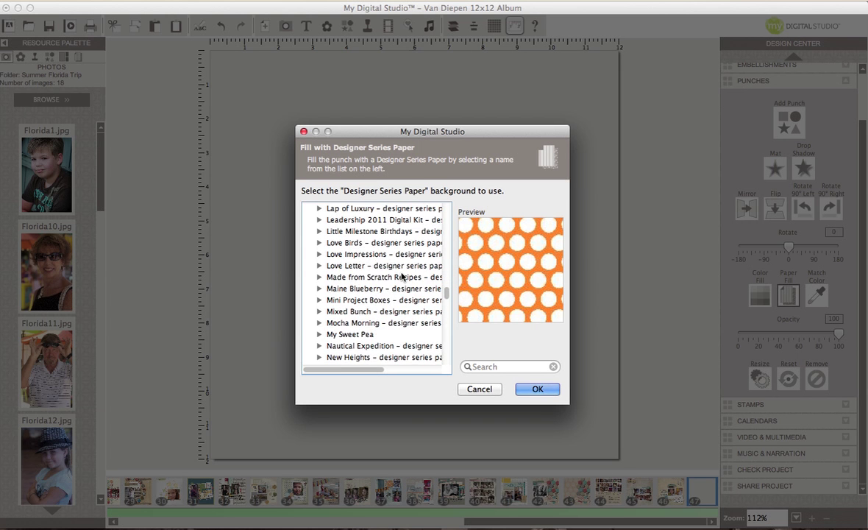
scroll(401, 275, "down", 13)
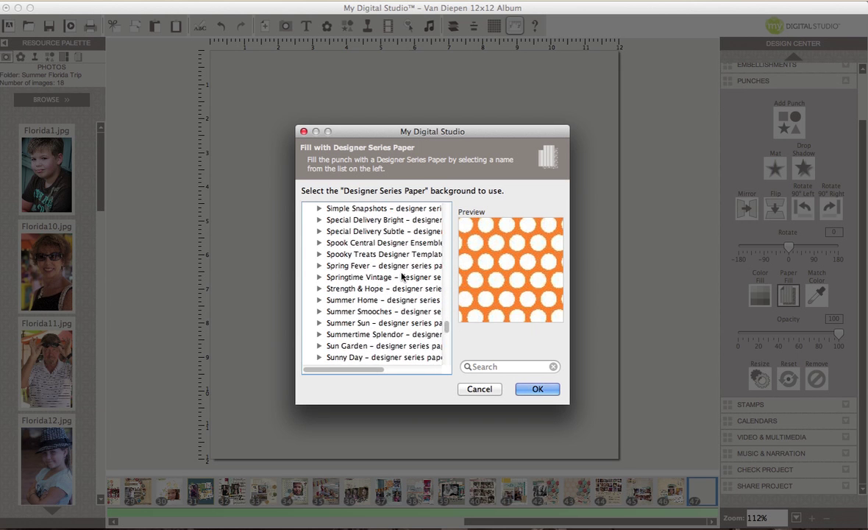
scroll(402, 276, "down", 11)
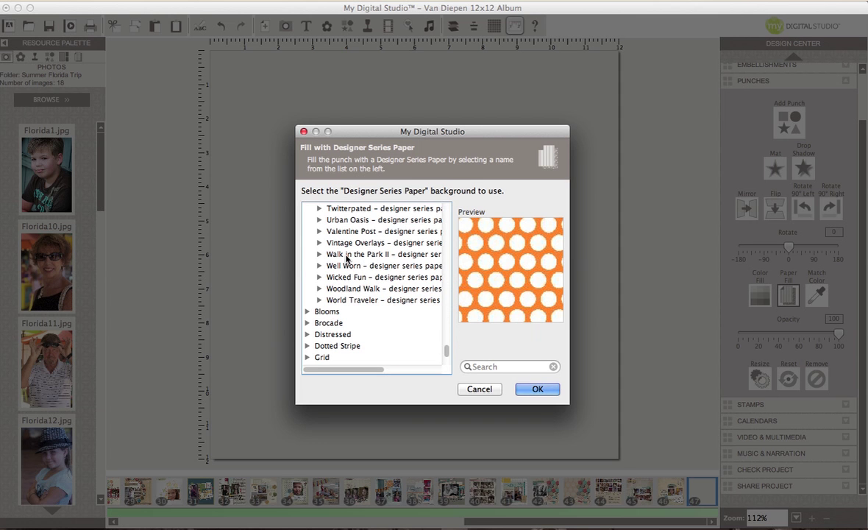
scroll(346, 259, "up", 5)
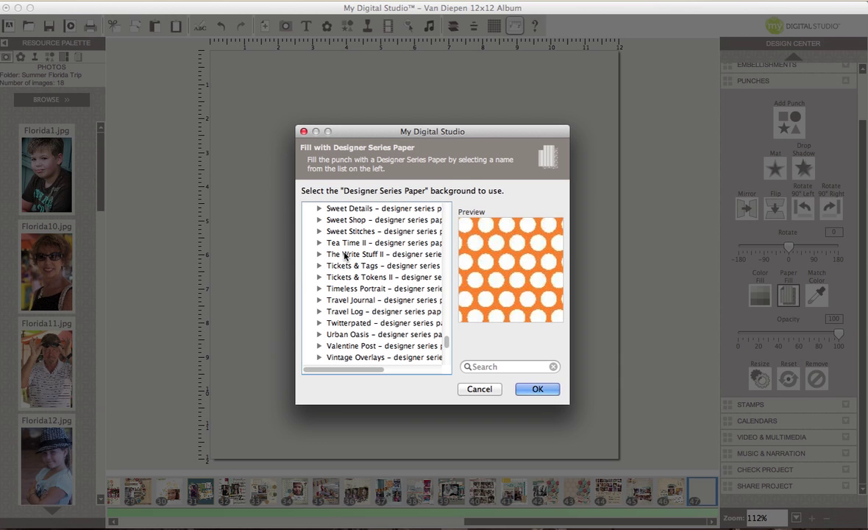
left_click(340, 255)
left_click(319, 254)
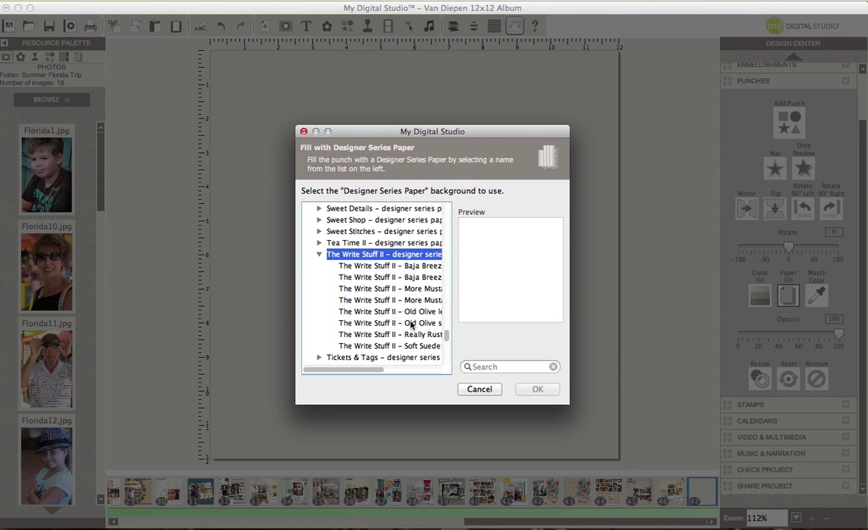
left_click(373, 300)
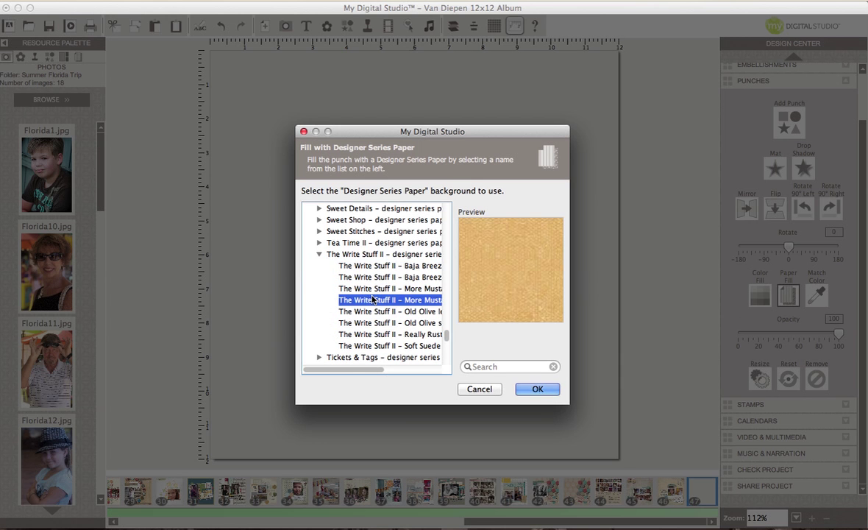
left_click(371, 288)
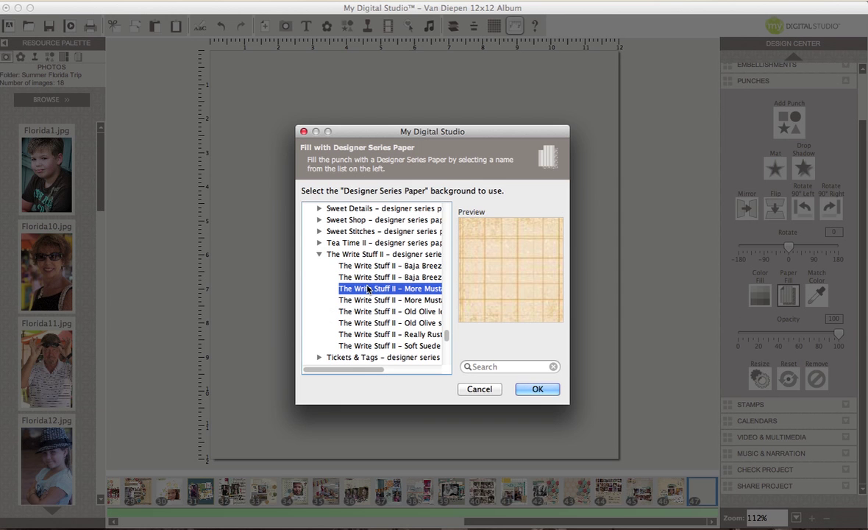
left_click(535, 389)
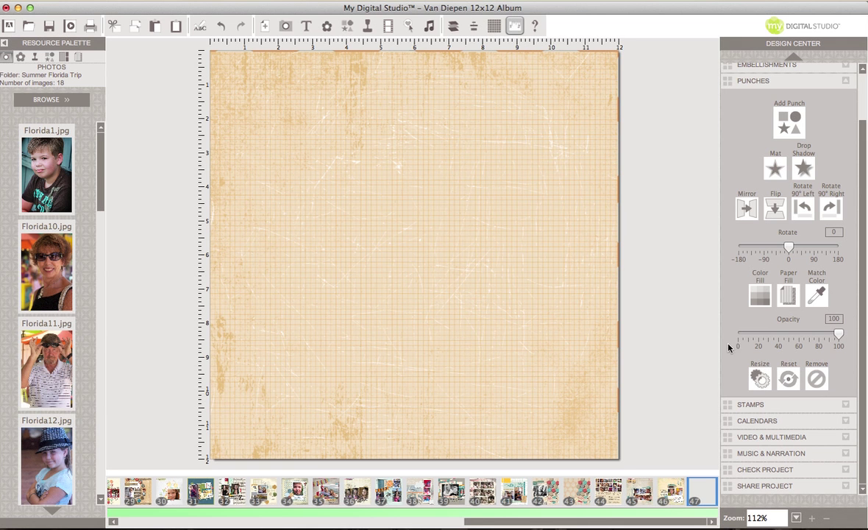
Set the grid paper layer to 54% opacity so the polka dots show through
left_click_drag(836, 334, 792, 339)
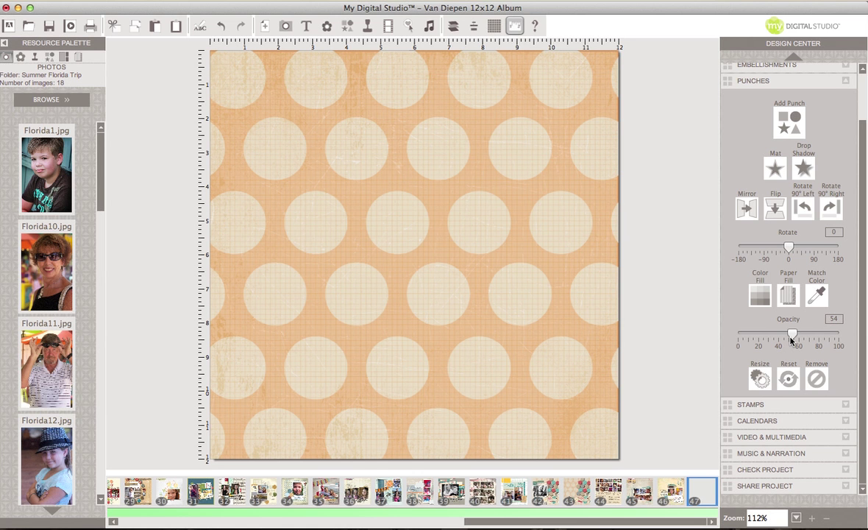
left_click(800, 127)
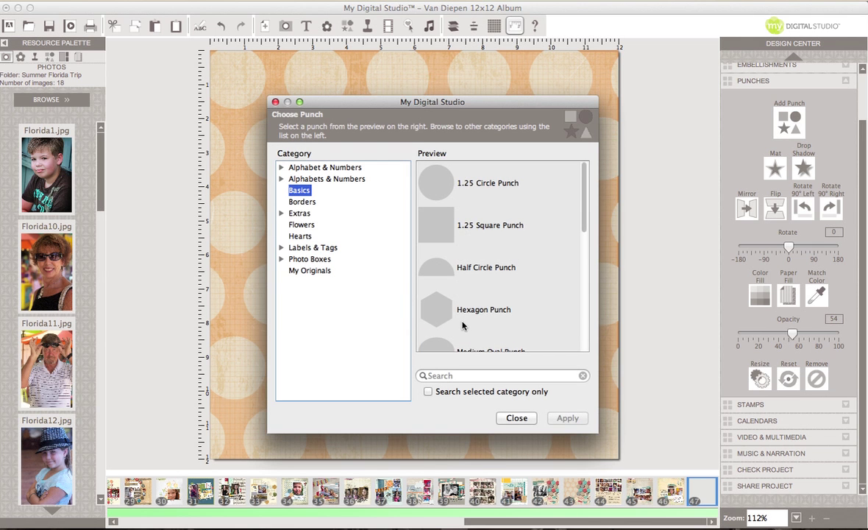
Add a Hexagon Punch at the page centre and fill it with light teal
left_click(428, 301)
left_click(562, 418)
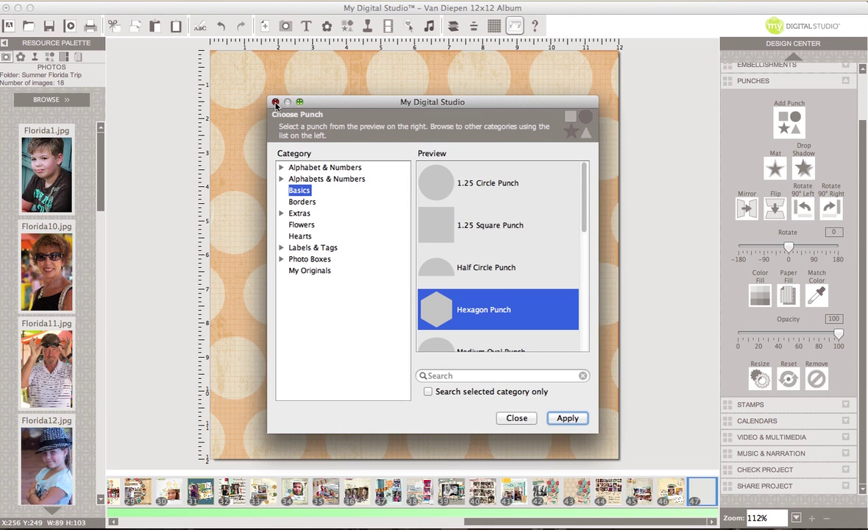
key("Return")
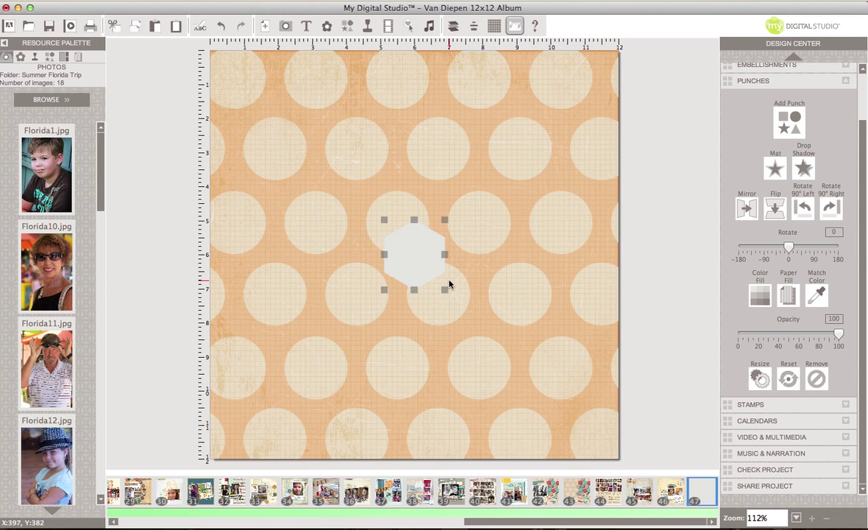
left_click(765, 294)
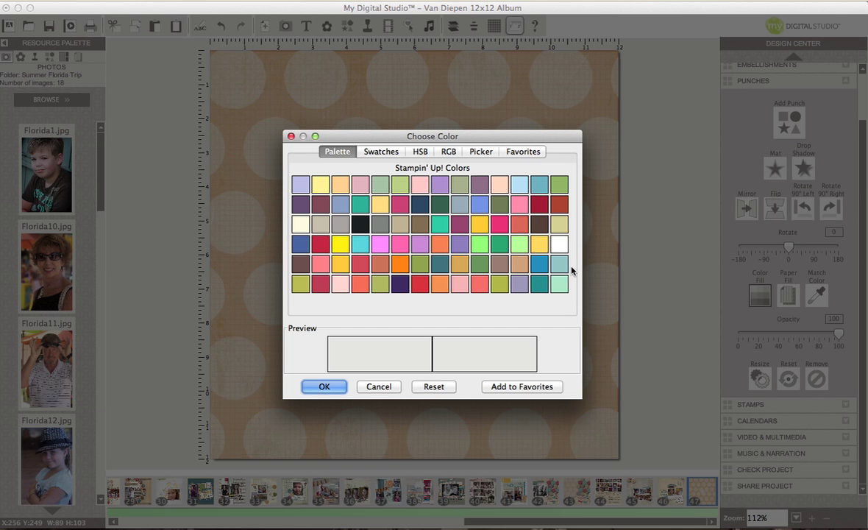
left_click(558, 264)
left_click(333, 385)
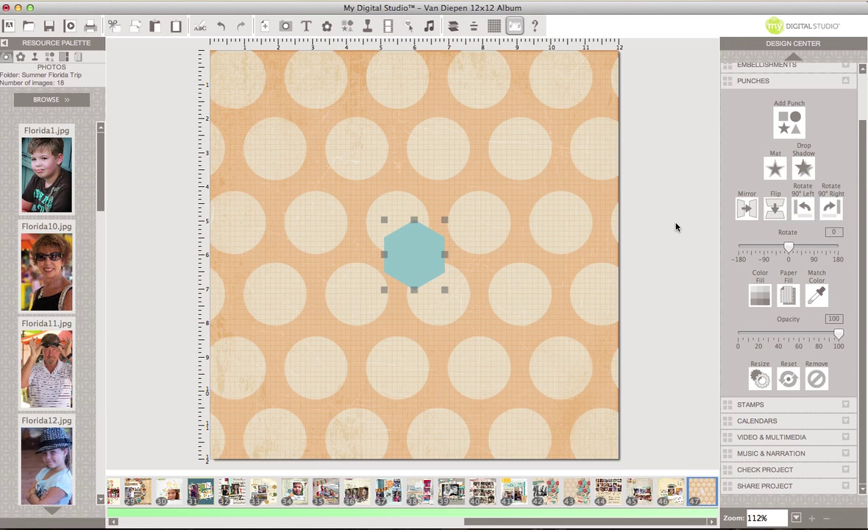
Give the teal hexagon a black drop shadow at 57% opacity
left_click(801, 169)
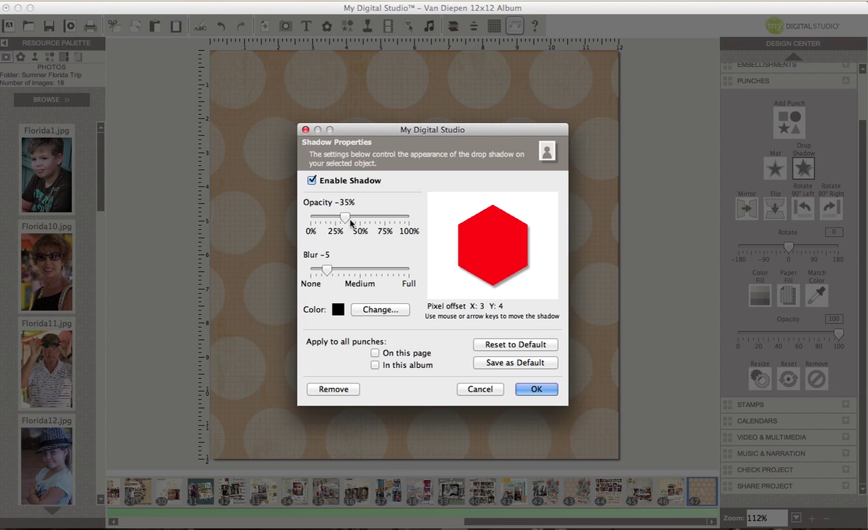
left_click_drag(348, 219, 370, 222)
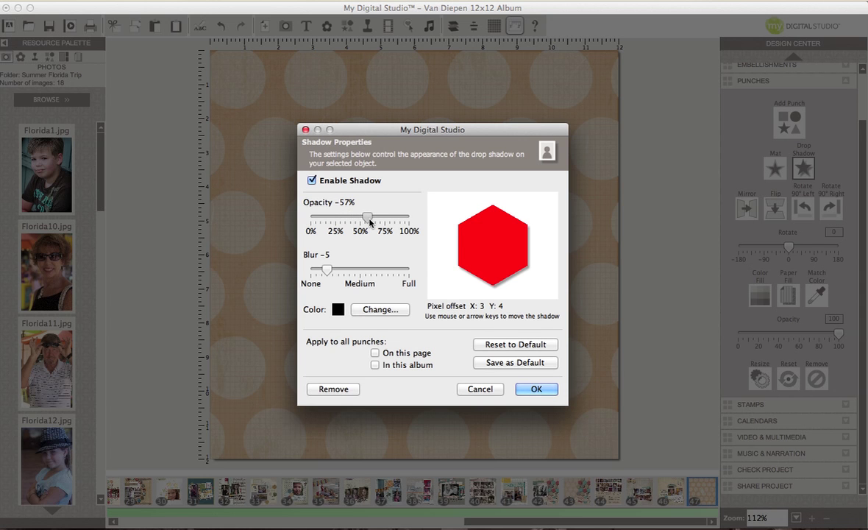
left_click(536, 388)
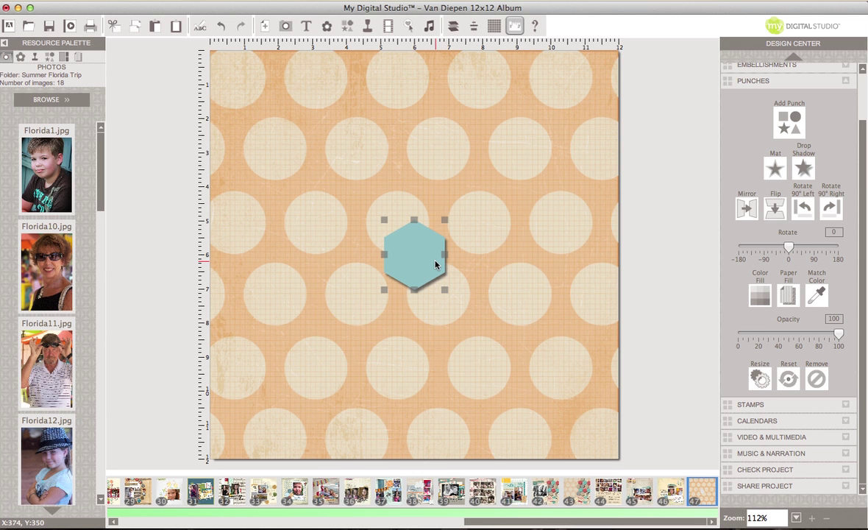
Paste a copy of the teal hexagon and shrink it slightly to sit on the original
key("Right")
key("Down")
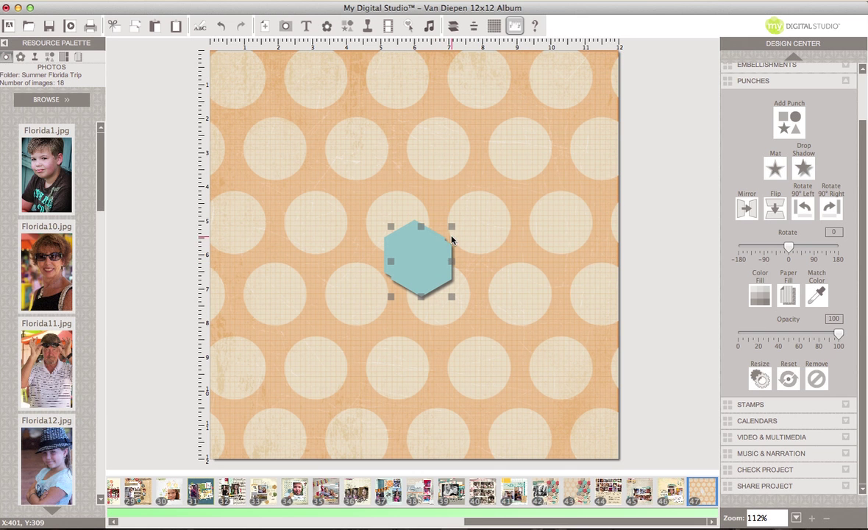
left_click_drag(451, 226, 418, 253)
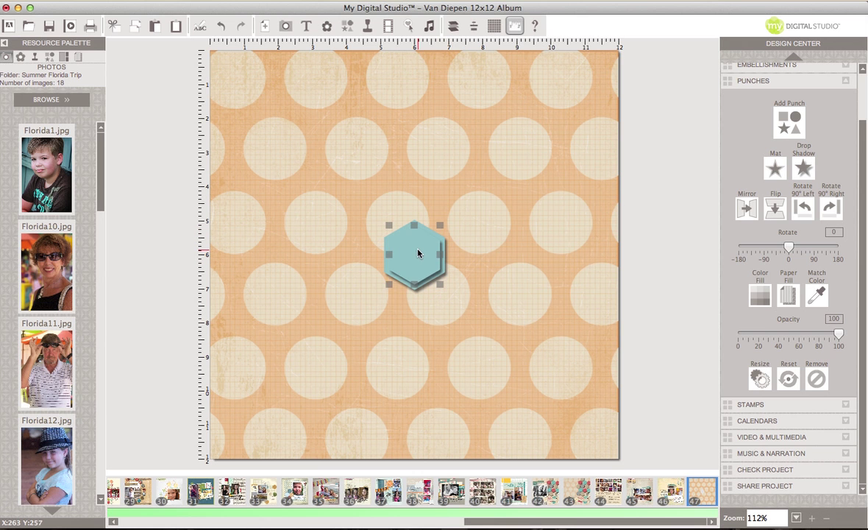
left_click(495, 230)
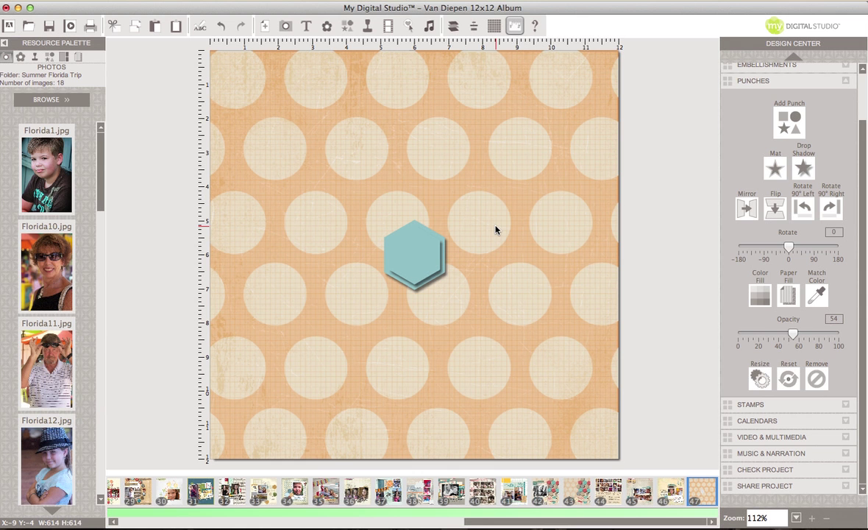
left_click(422, 262)
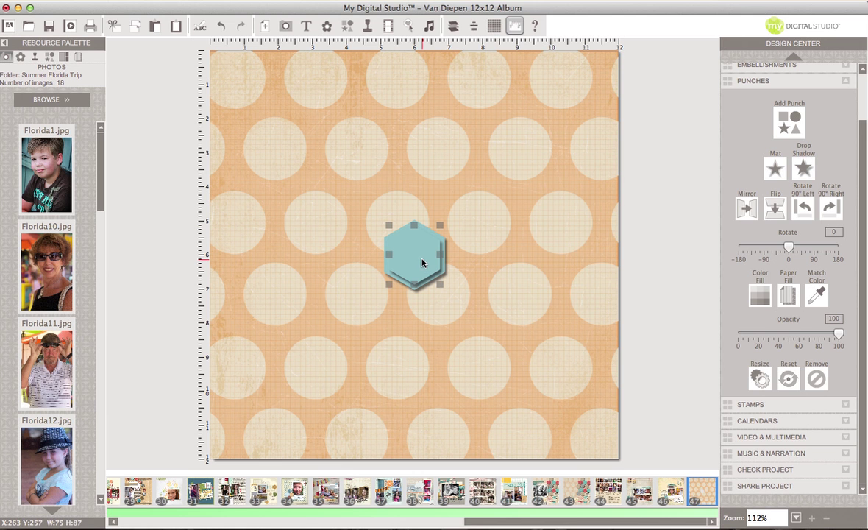
Group both layered hexagons, then position the group copies into a triangular three-stack cluster
left_click(387, 278)
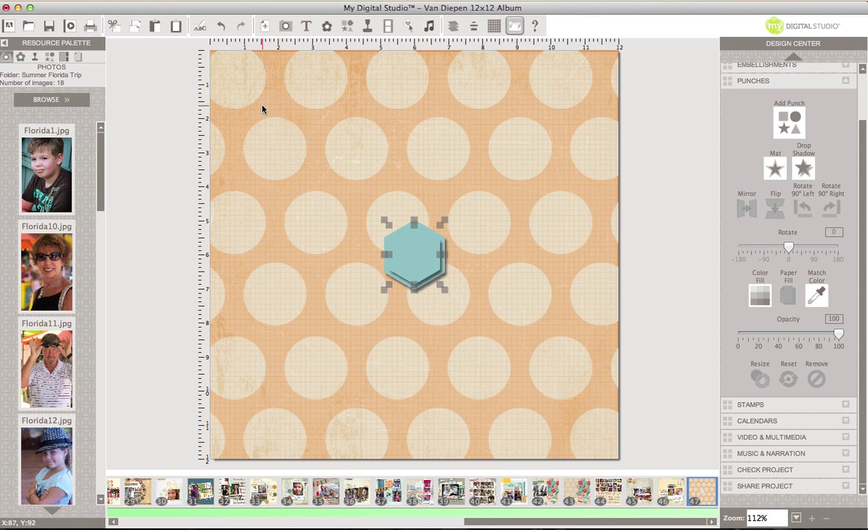
left_click(192, 2)
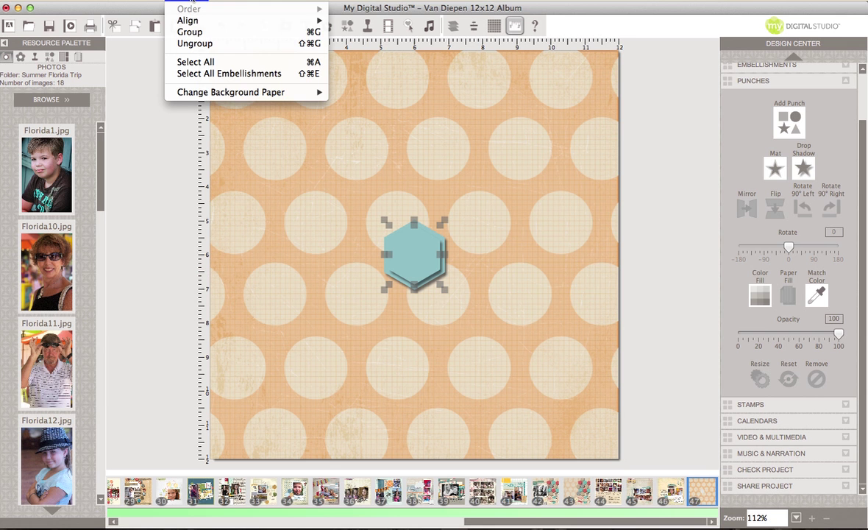
left_click(189, 33)
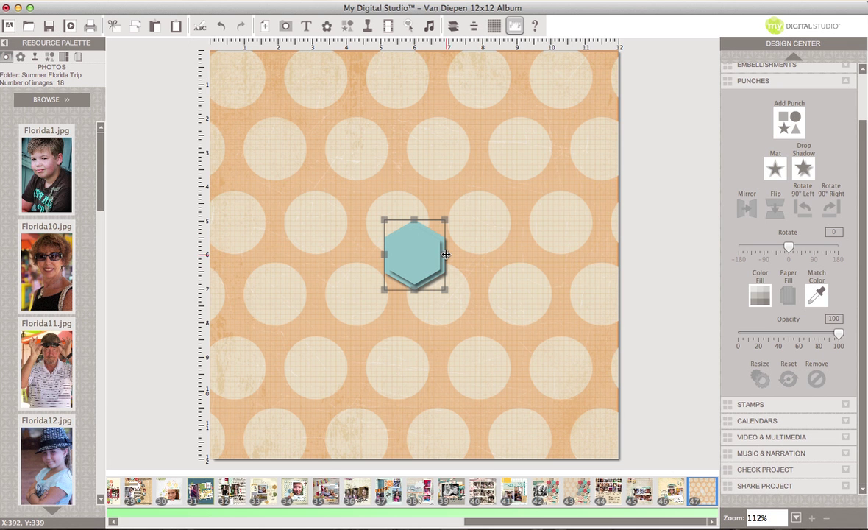
left_click_drag(446, 254, 467, 196)
left_click_drag(433, 247, 493, 243)
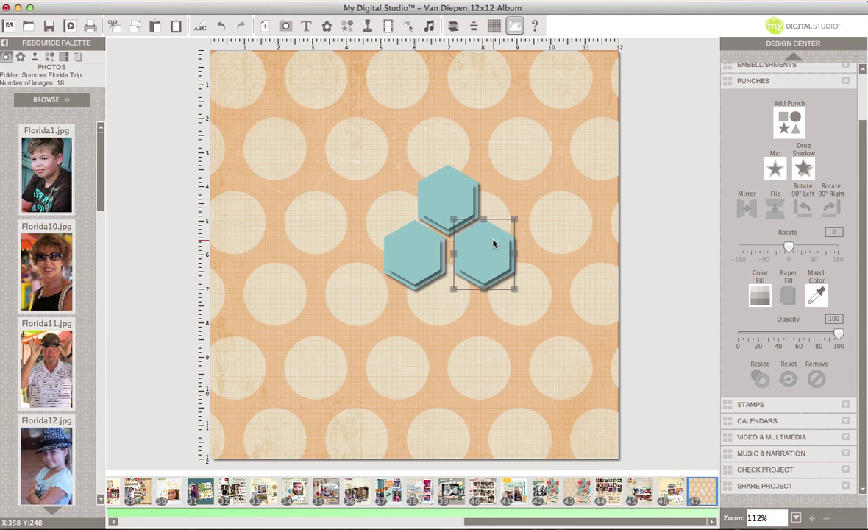
Fill the lower-right hexagon stack with orange
left_click(762, 294)
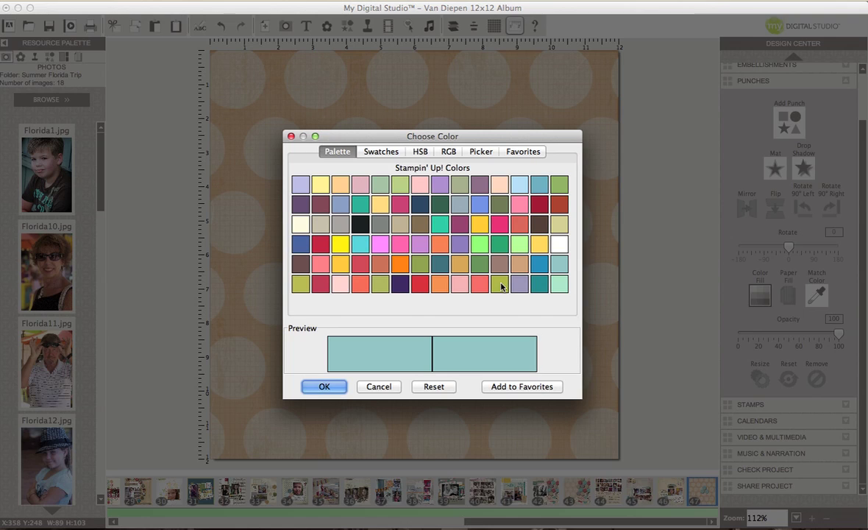
left_click(401, 263)
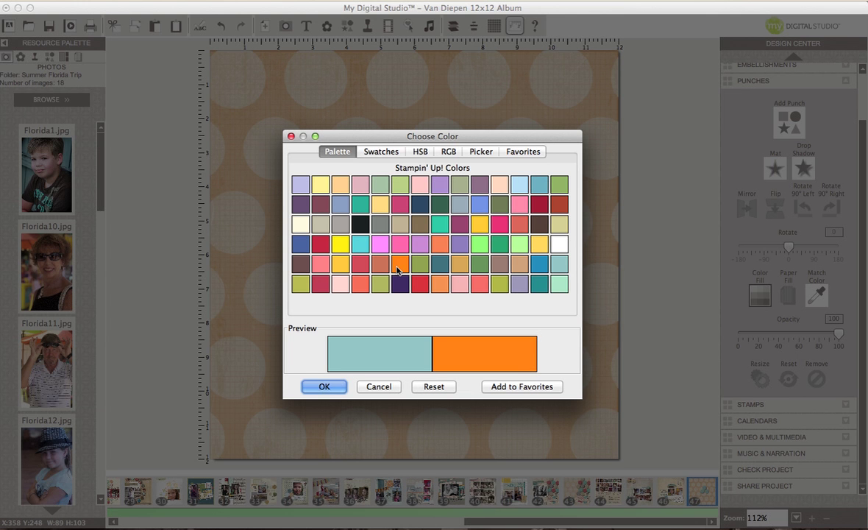
left_click(321, 386)
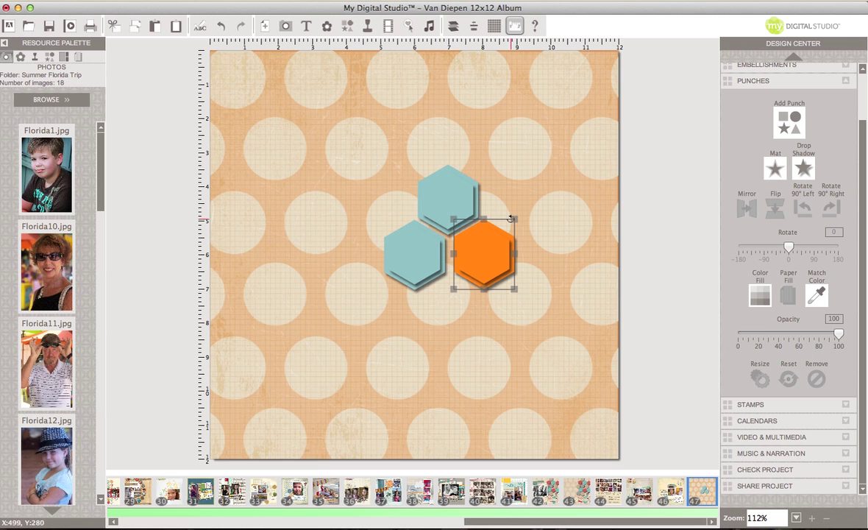
Fill the top hexagon with Soft Suede brown, then select all three hexagons
left_click(446, 187)
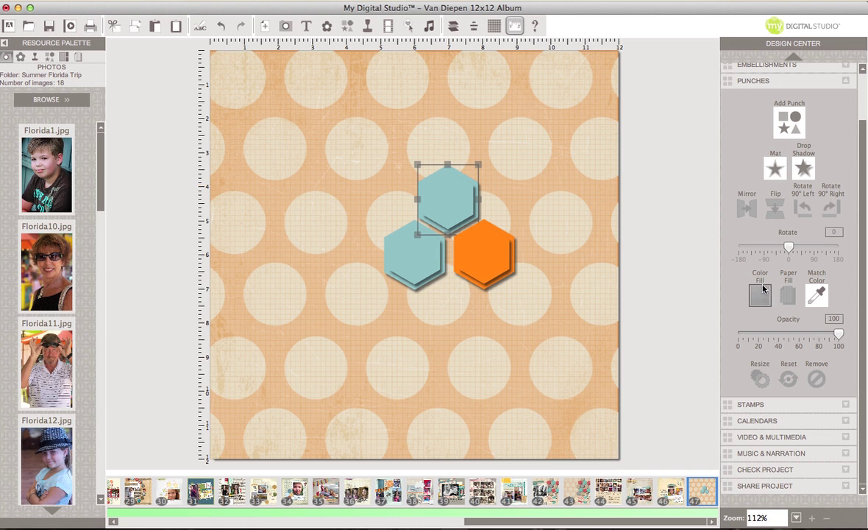
left_click(762, 295)
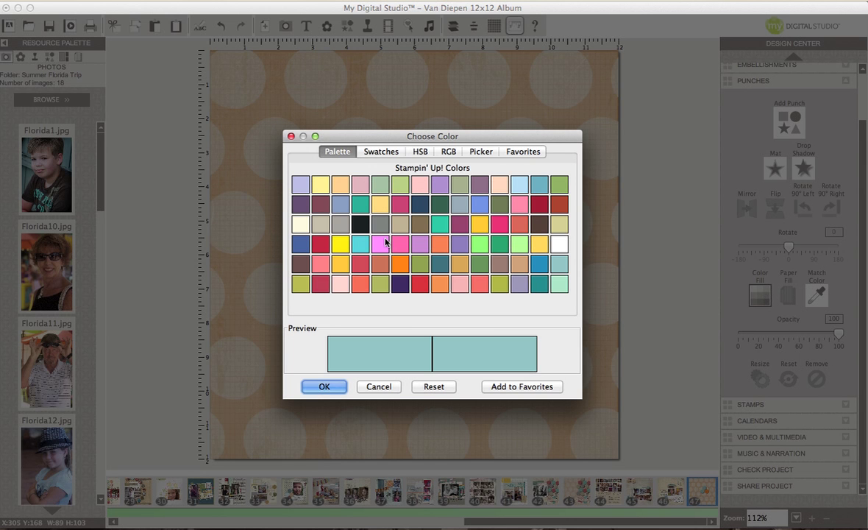
left_click(420, 228)
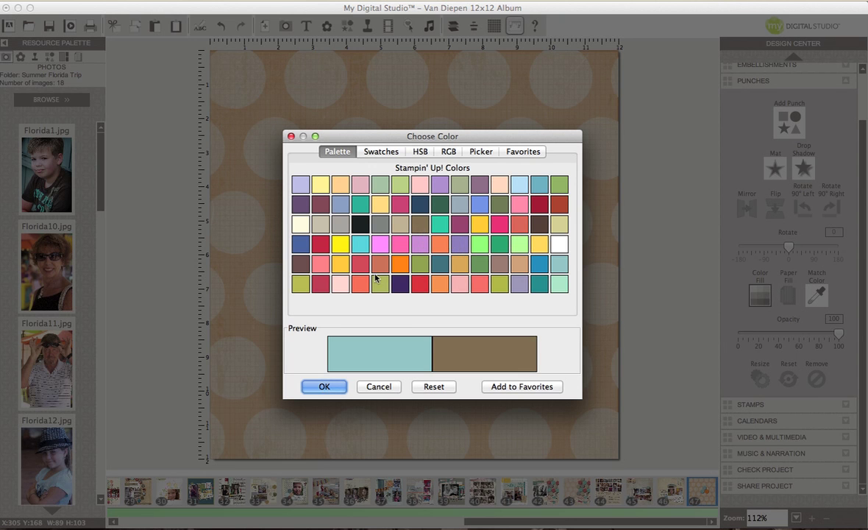
left_click(324, 386)
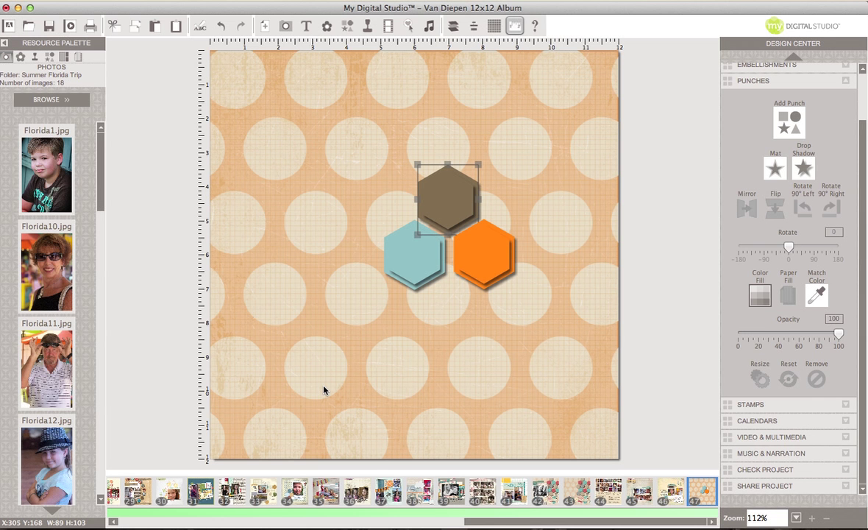
left_click(426, 259, "shift")
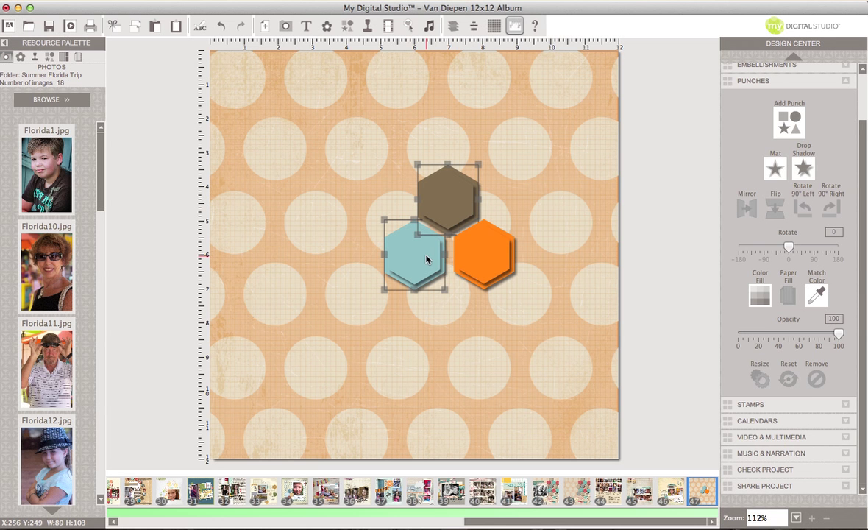
left_click(501, 258, "shift")
Group the three coloured hexagons and move the group to the page's top-right corner
left_click(200, 0)
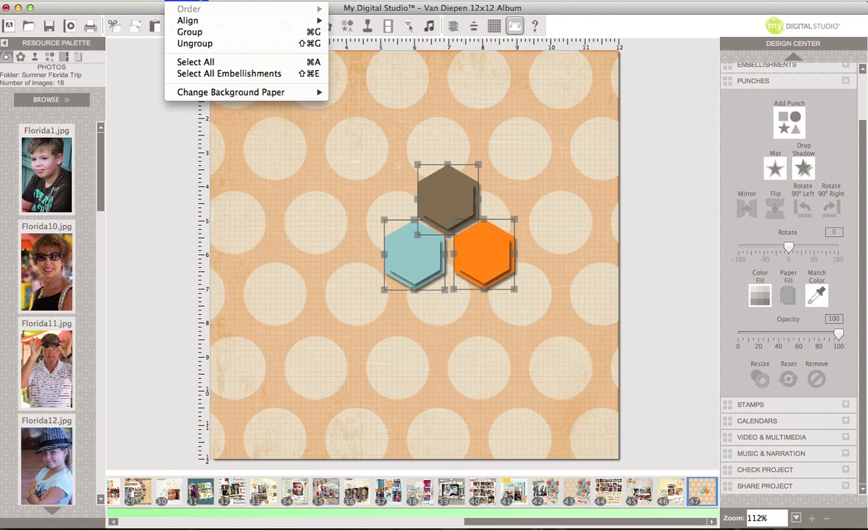
left_click(197, 32)
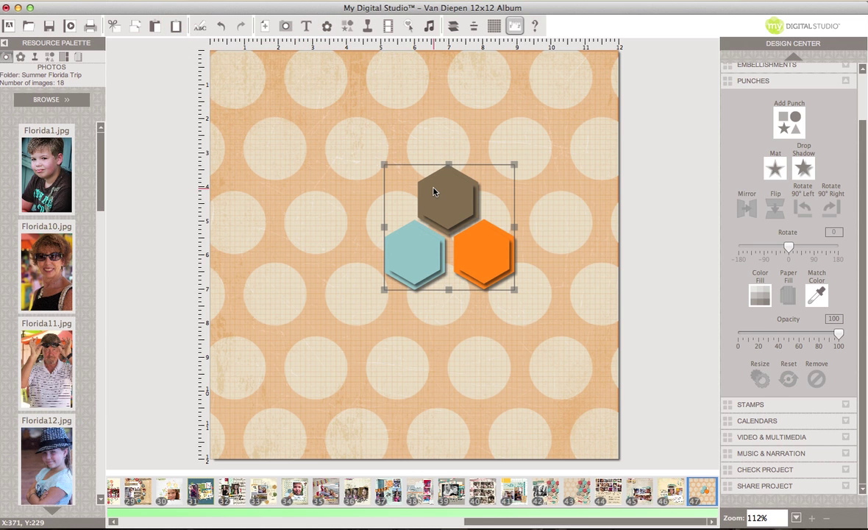
left_click_drag(434, 191, 554, 87)
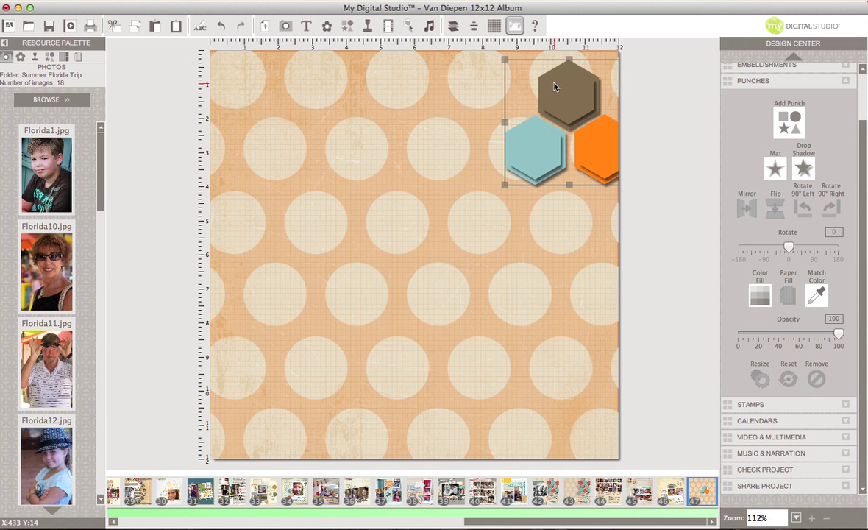
left_click_drag(554, 87, 561, 94)
Place two cluster copies below and to the left so all nine hexagons interlock
left_click_drag(587, 128, 576, 213)
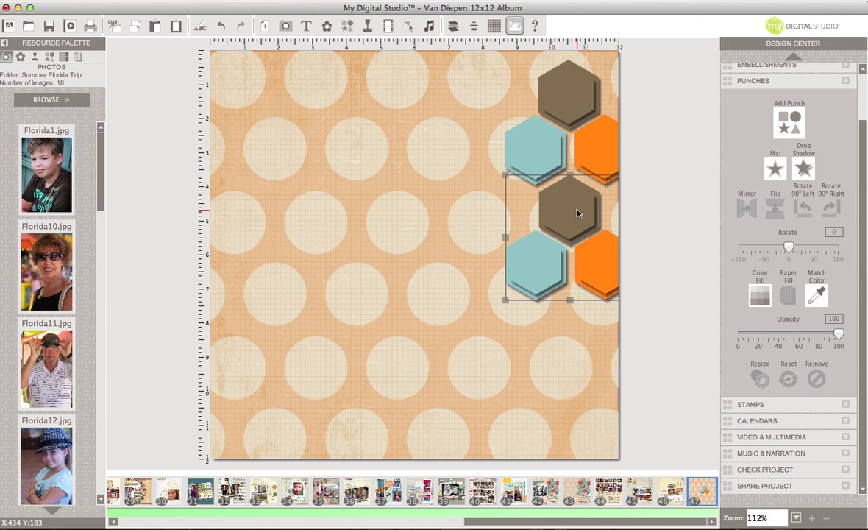
left_click(569, 107)
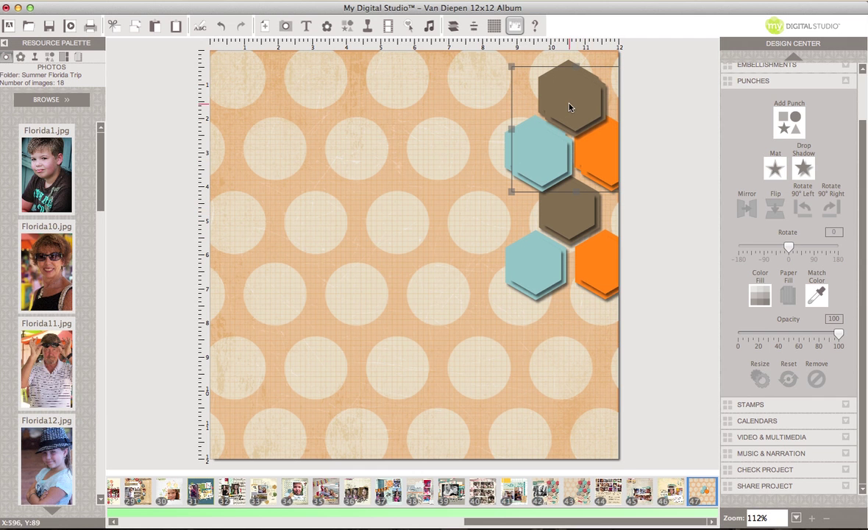
left_click_drag(568, 107, 452, 168)
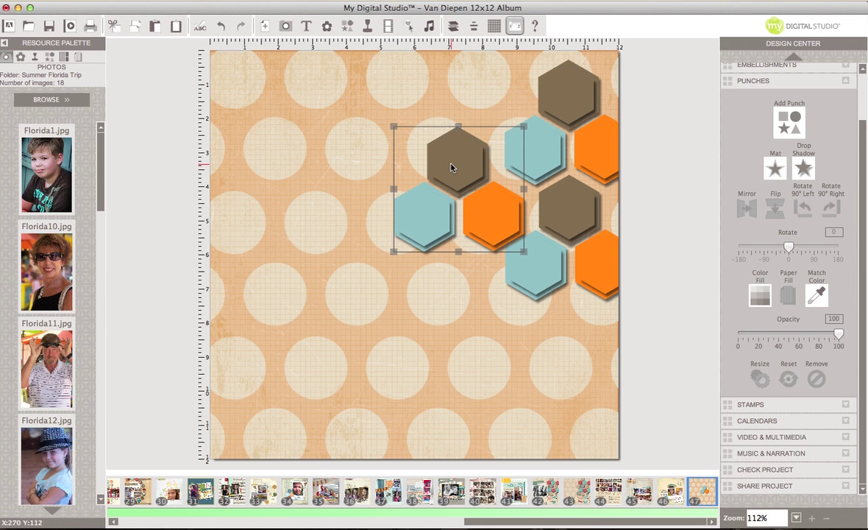
mouse_move(494, 209)
left_mouse_down()
mouse_move(501, 196)
mouse_move(497, 206)
left_mouse_up()
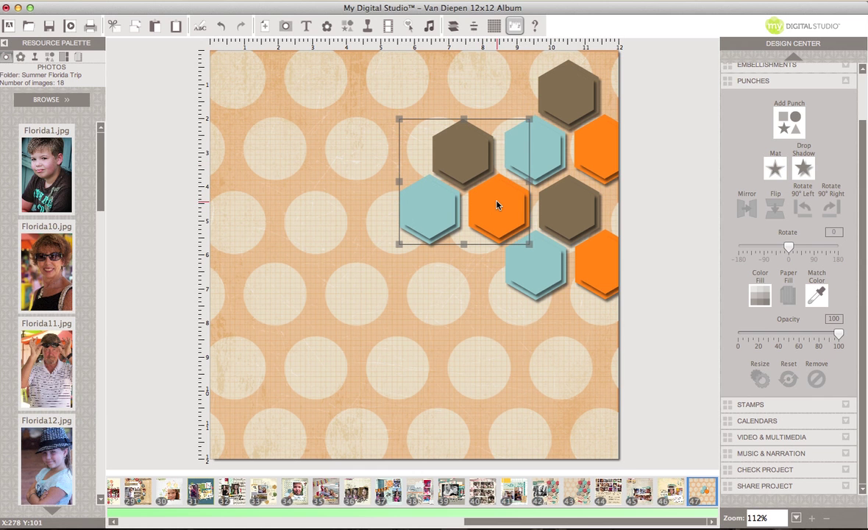
left_click(431, 307)
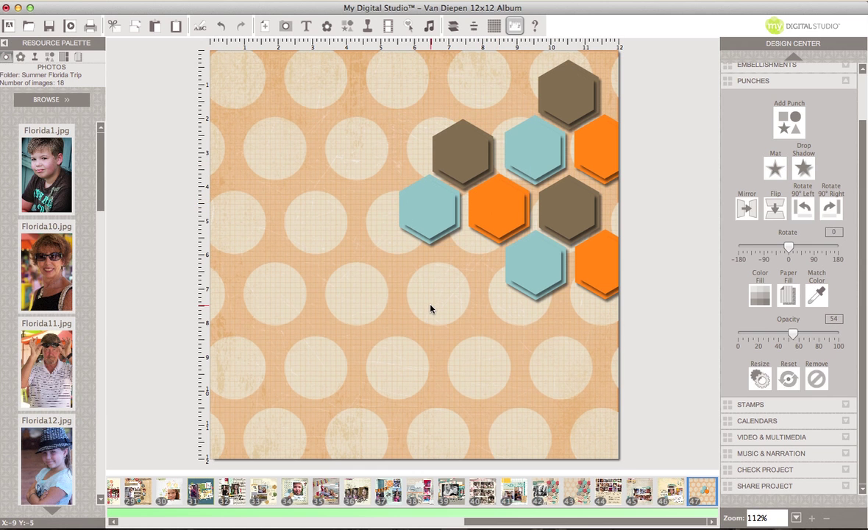